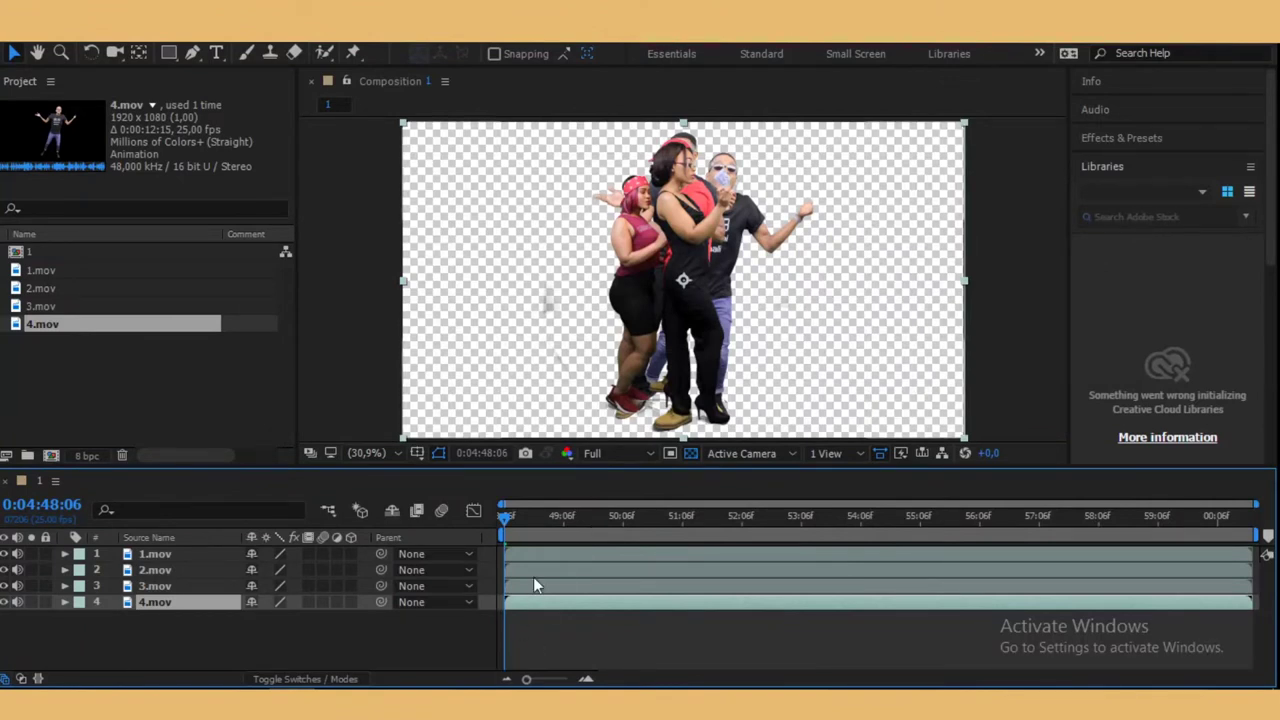
# - Make all four dancer layers 3D, then hide every dancer except 1.mov
pyautogui.moveTo(4, 553); pyautogui.dragTo(4, 586)
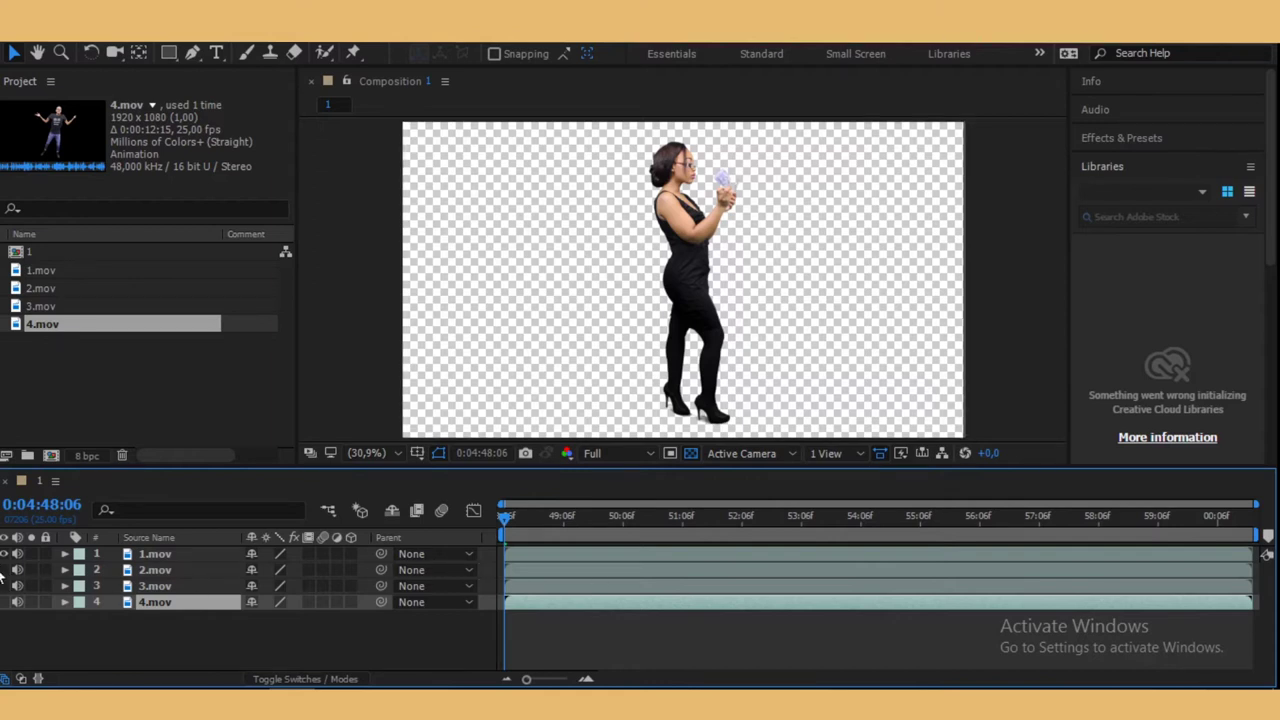
pyautogui.click(4, 570)
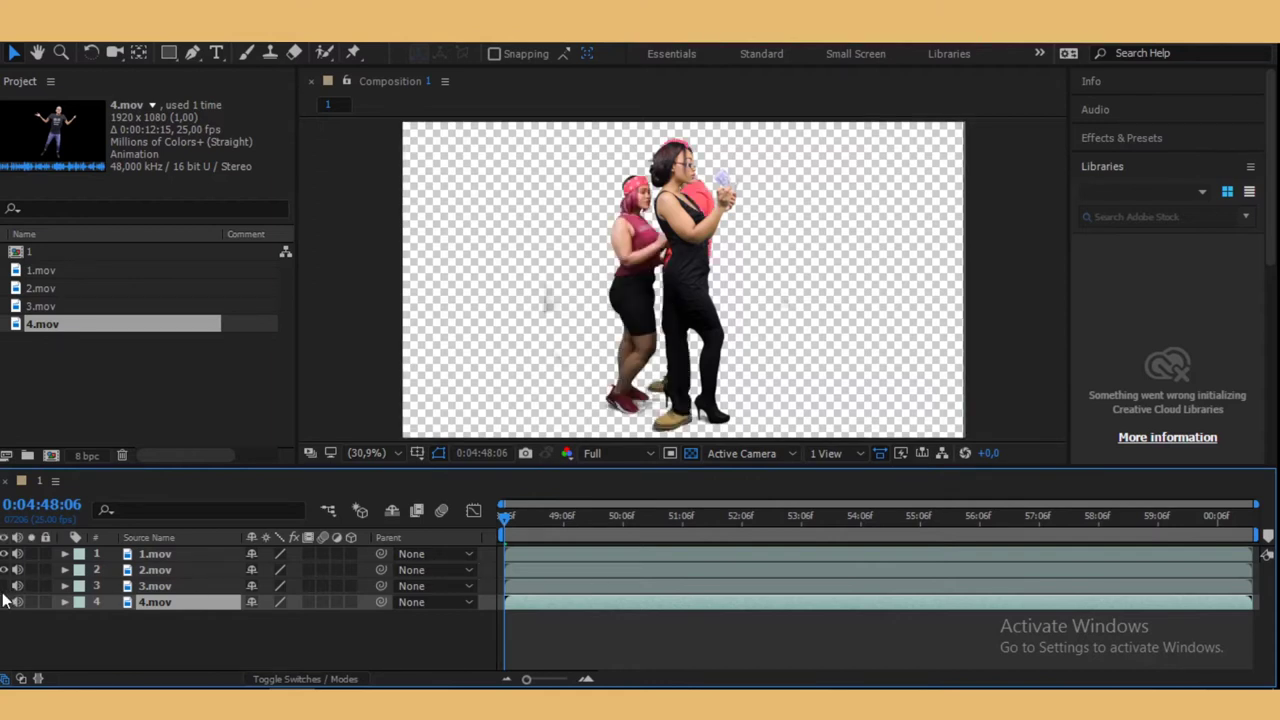
pyautogui.click(5, 588)
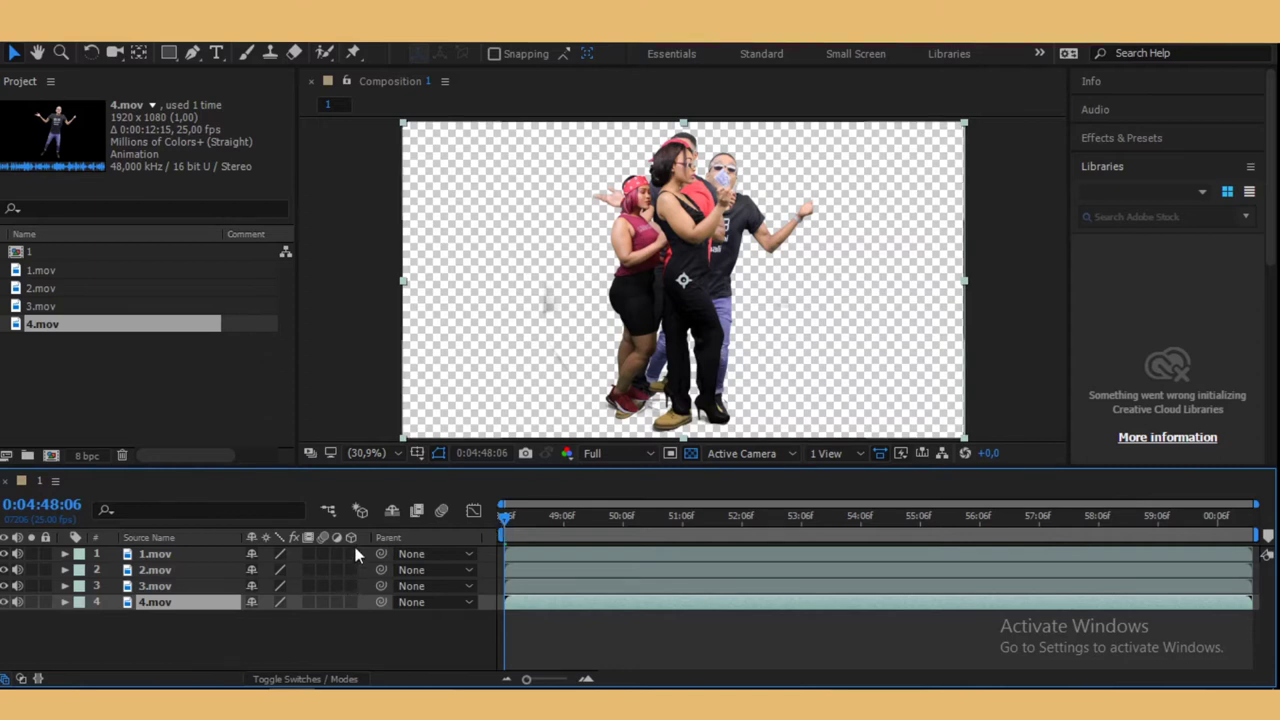
pyautogui.moveTo(351, 550); pyautogui.dragTo(351, 602)
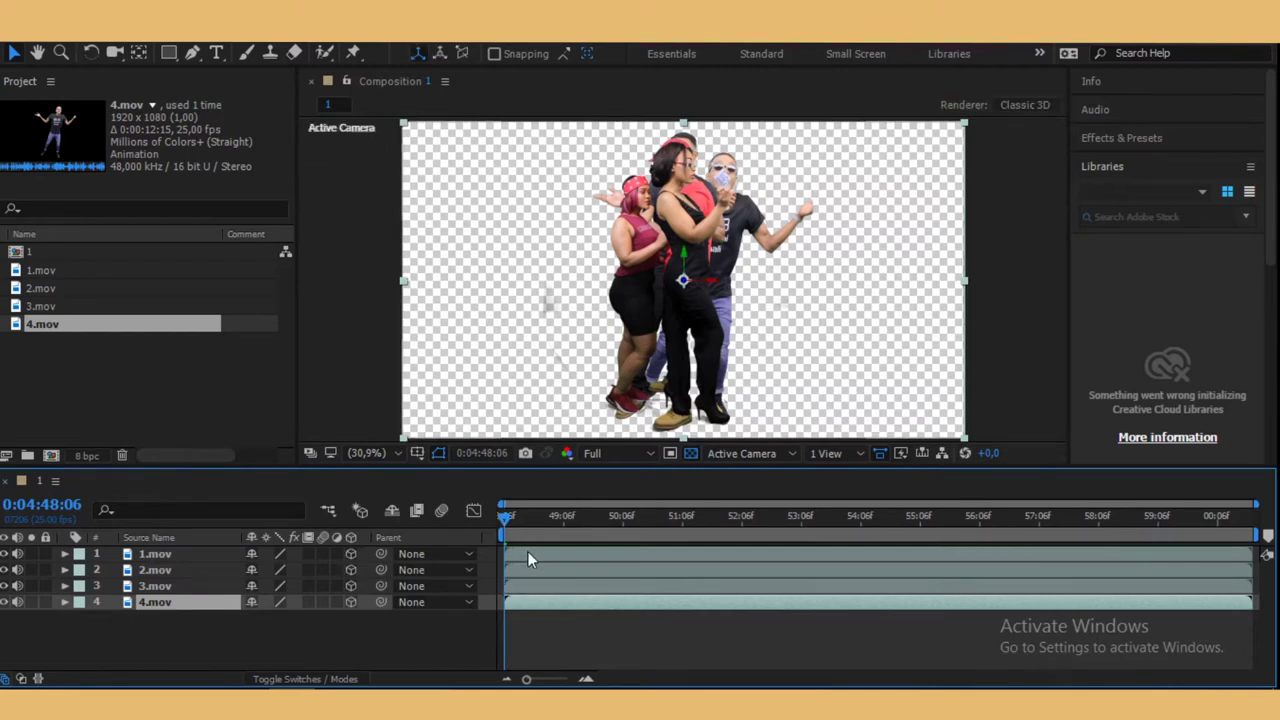
pyautogui.moveTo(3, 586); pyautogui.dragTo(3, 553)
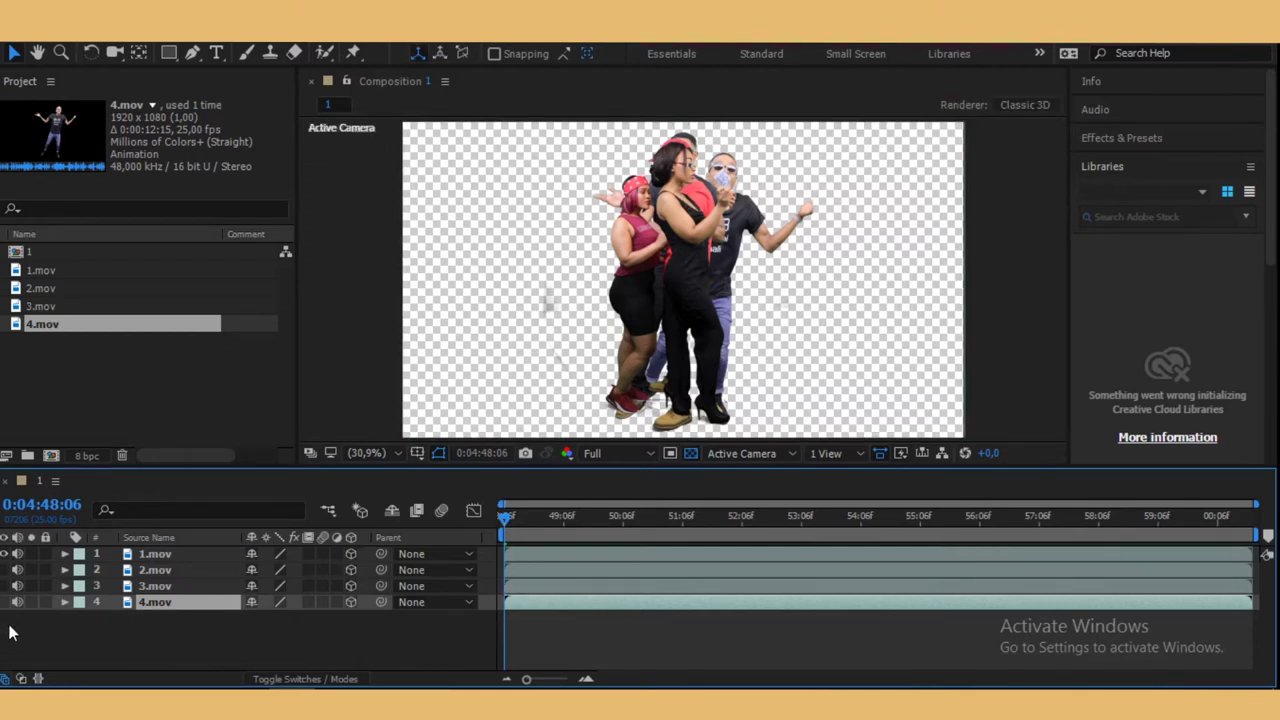
# - Shrink the 1.mov woman in black to 52% scale
pyautogui.click(530, 556)
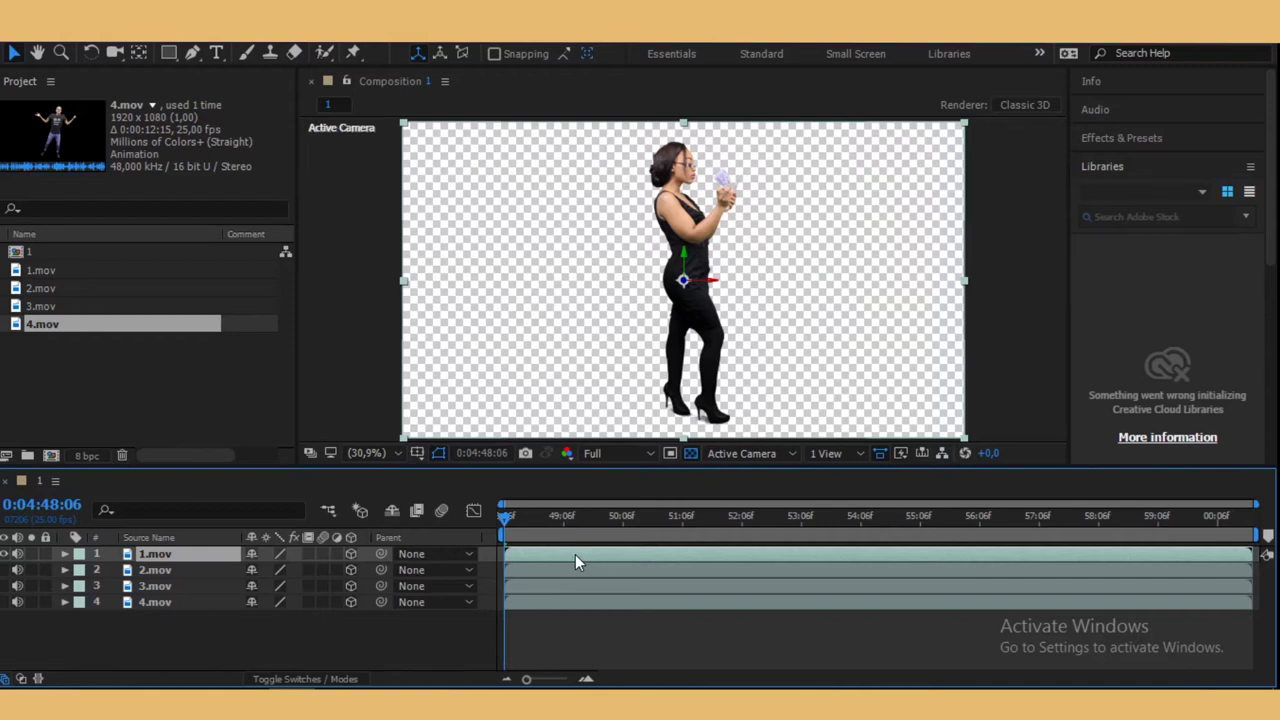
pyautogui.press('s')
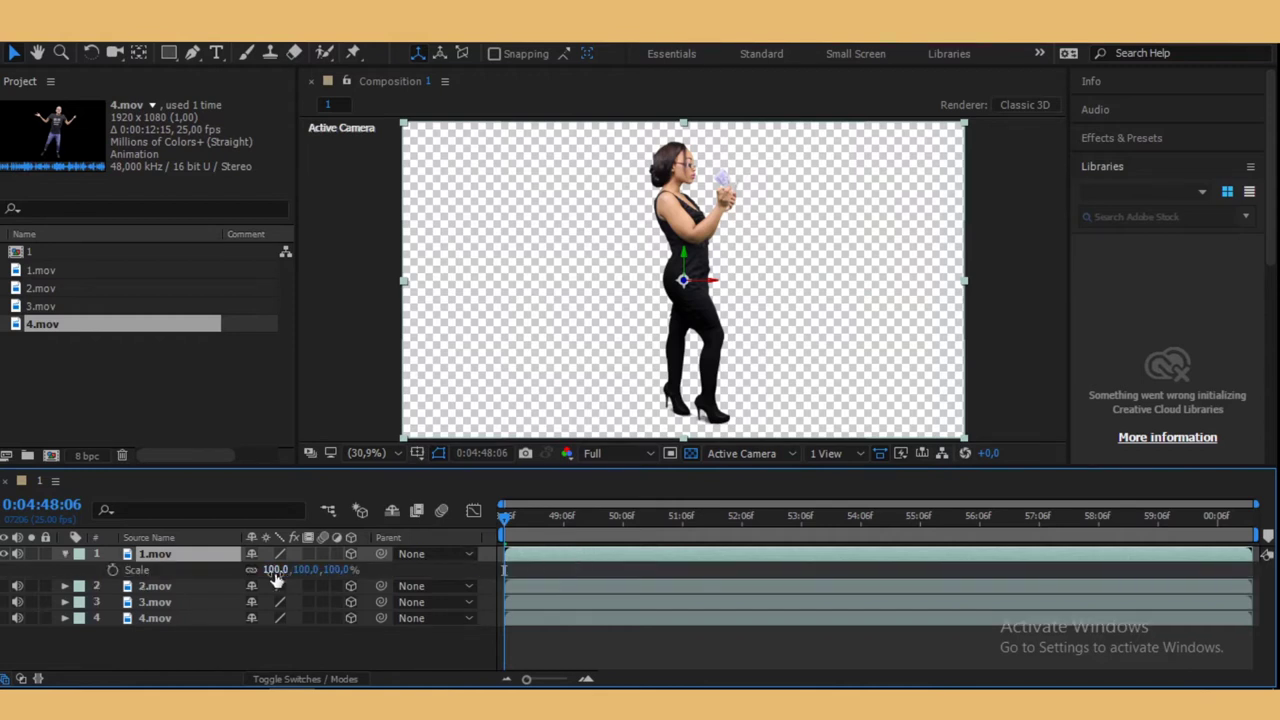
pyautogui.moveTo(274, 569)
pyautogui.mouseDown()
pyautogui.moveTo(226, 571)
pyautogui.moveTo(240, 574)
pyautogui.mouseUp()
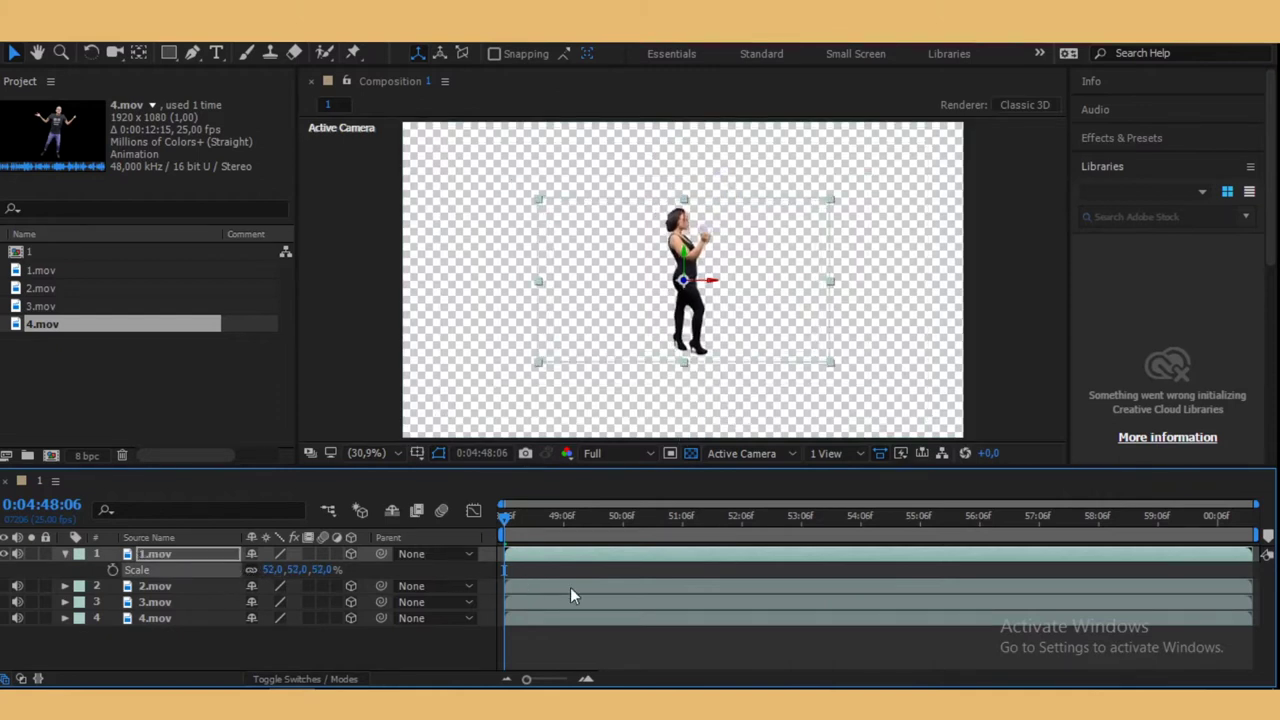
# - Move the woman in black left to Position X 171, then show the 2.mov couple
pyautogui.press('p')
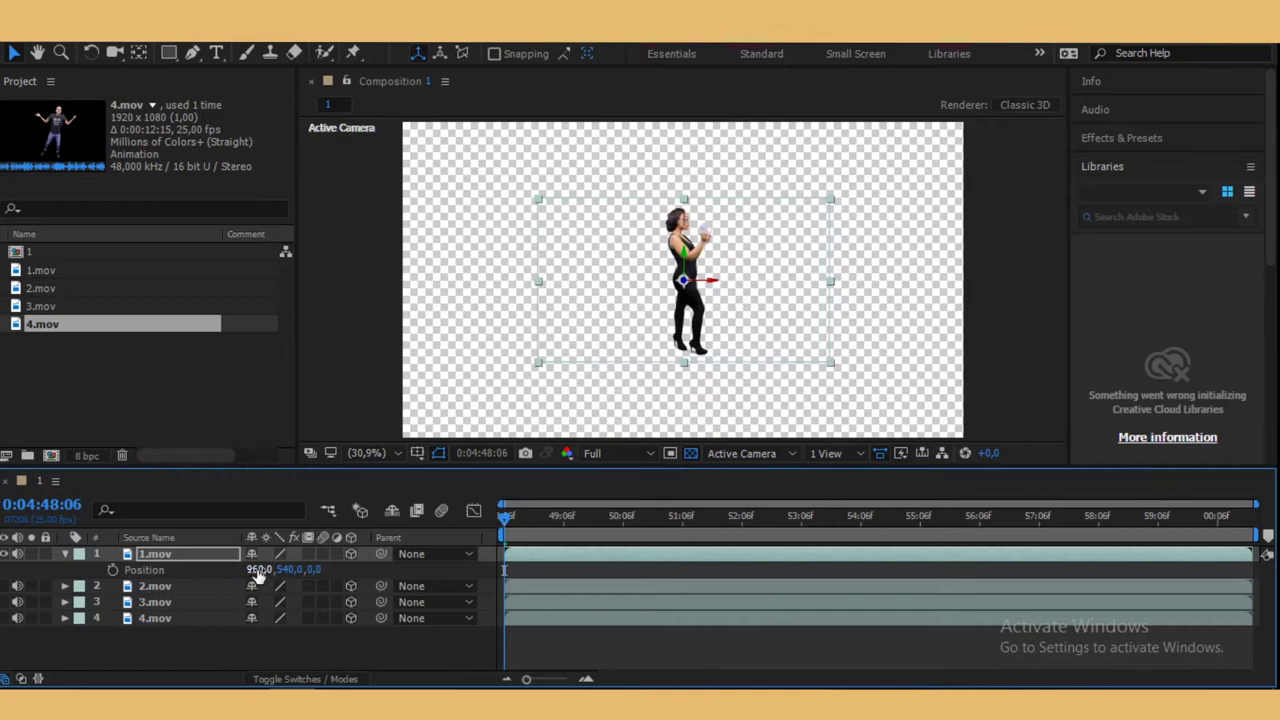
pyautogui.moveTo(258, 569); pyautogui.dragTo(206, 494)
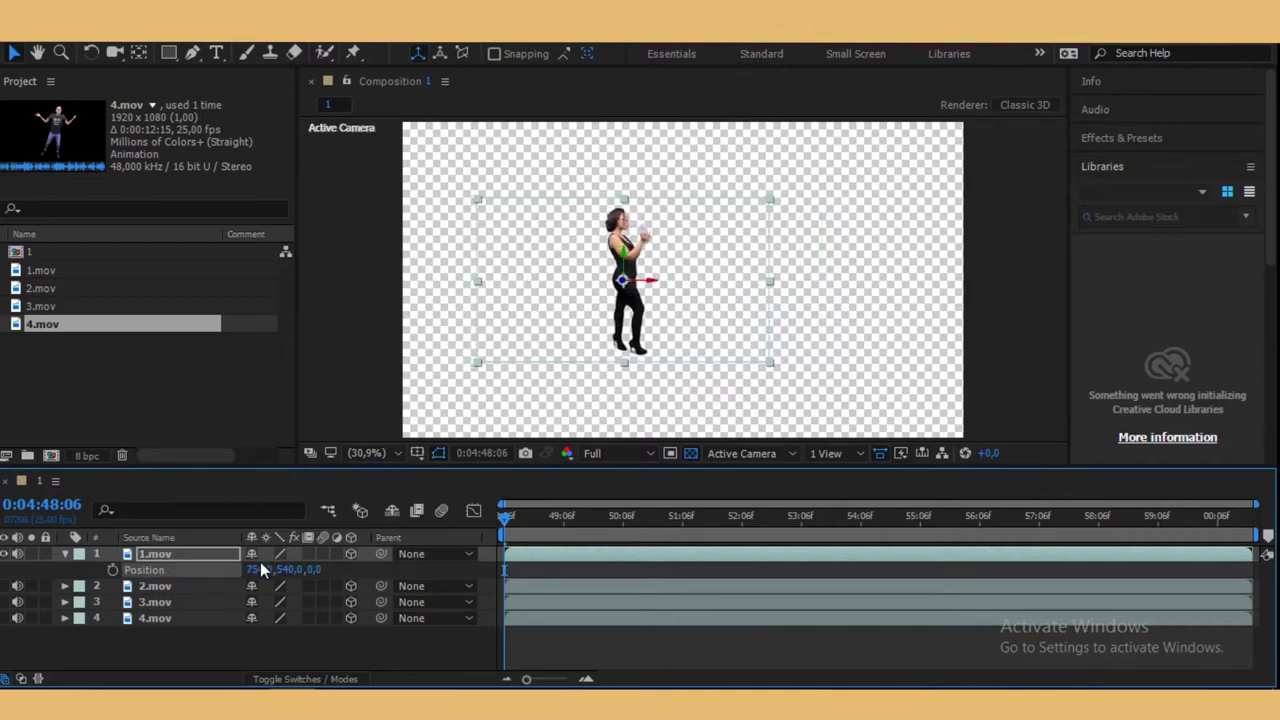
pyautogui.moveTo(262, 569)
pyautogui.mouseDown()
pyautogui.moveTo(72, 528)
pyautogui.moveTo(322, 590)
pyautogui.mouseUp()
pyautogui.moveTo(250, 569); pyautogui.dragTo(838, 615)
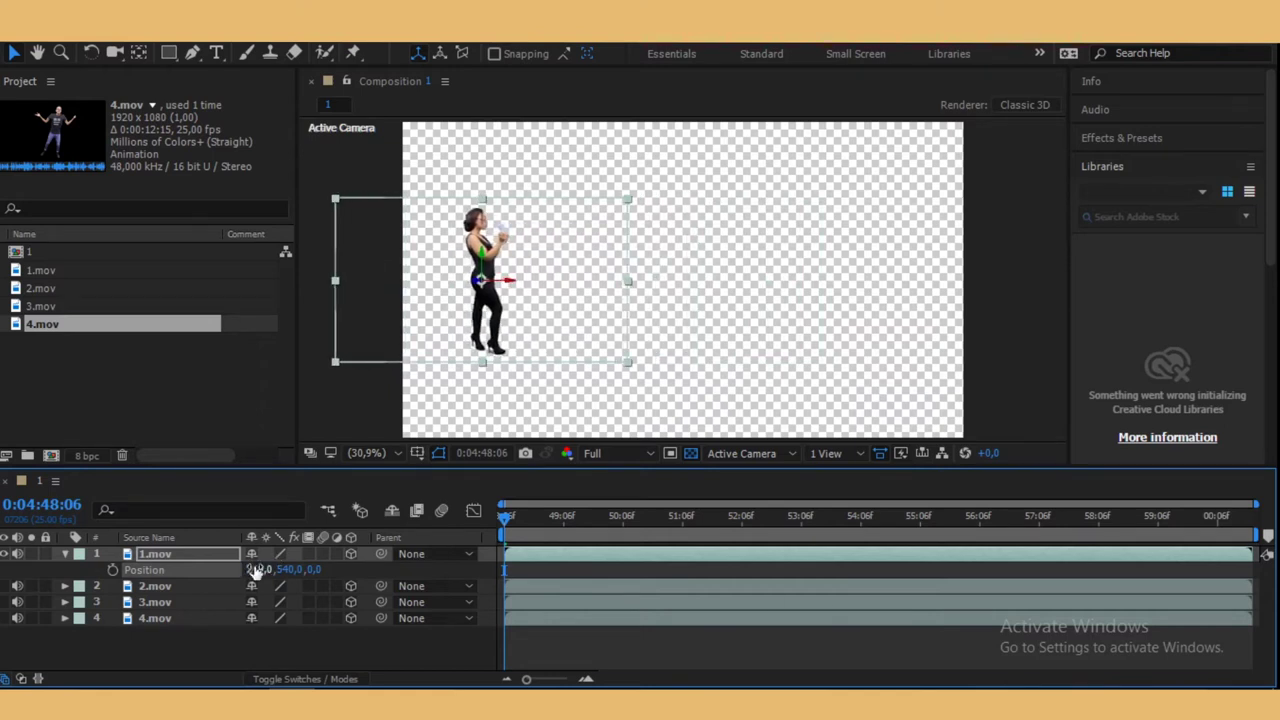
pyautogui.moveTo(252, 569); pyautogui.dragTo(157, 558)
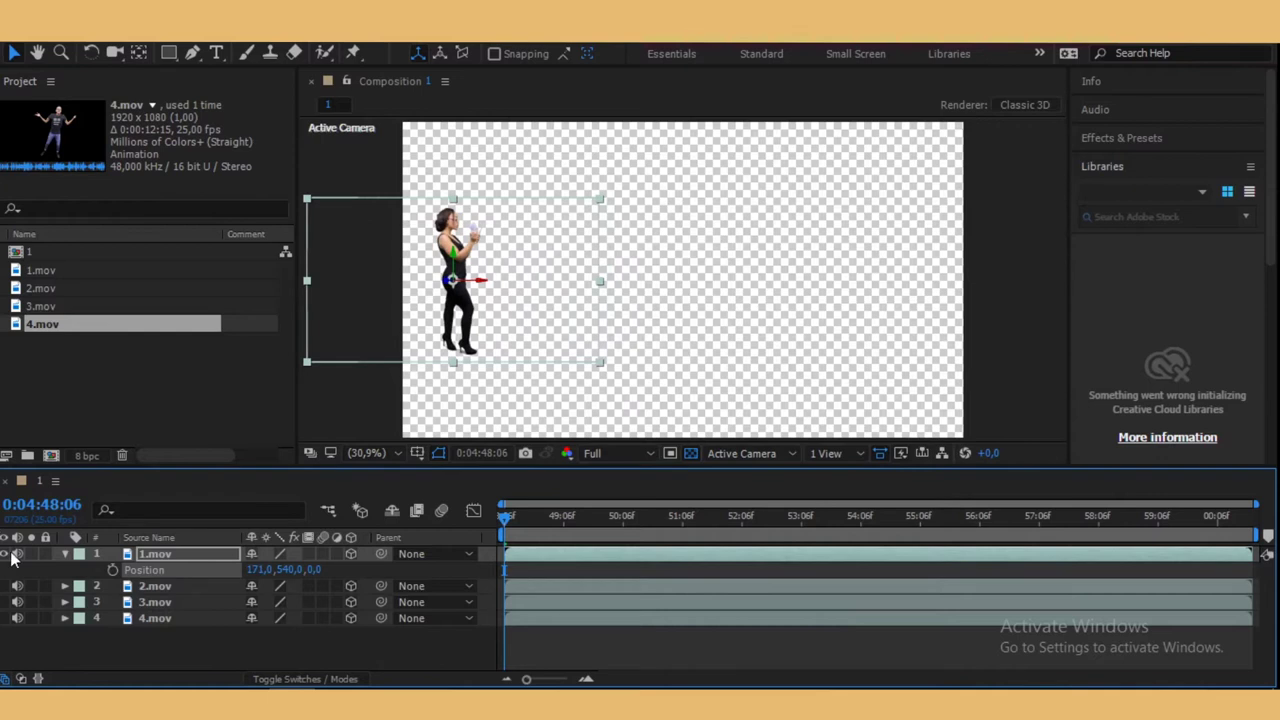
pyautogui.click(64, 555)
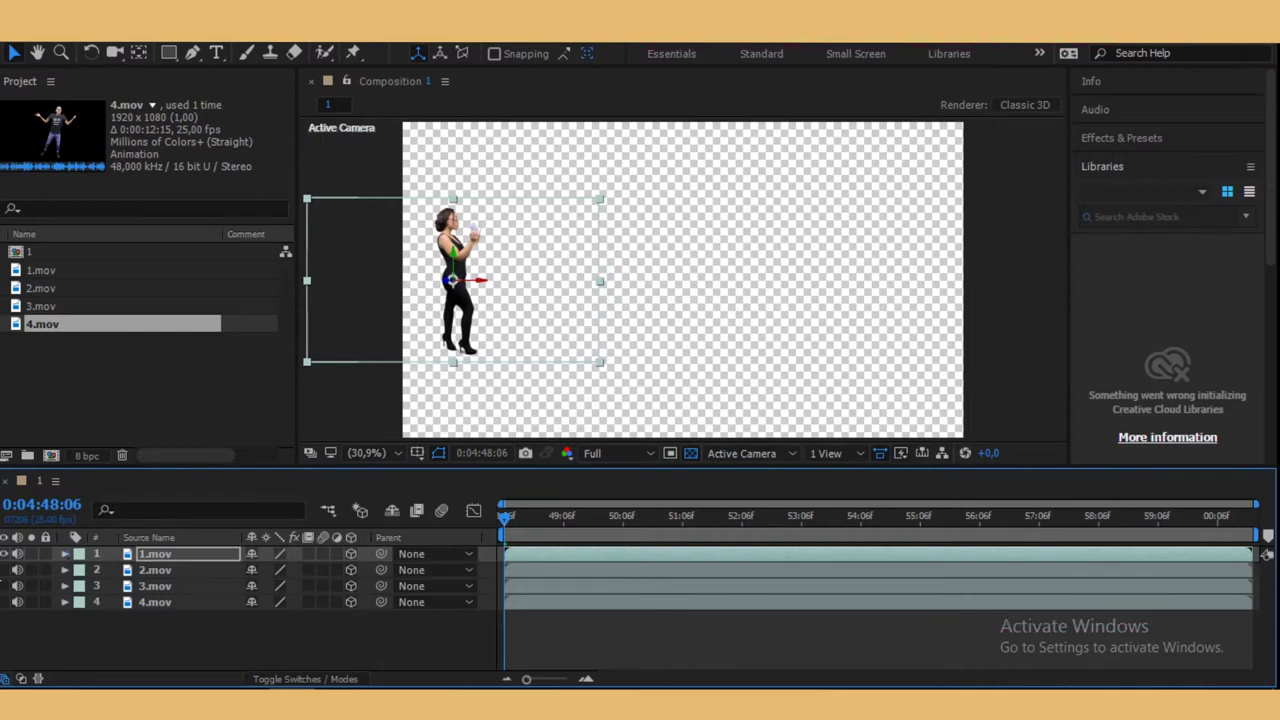
pyautogui.click(6, 570)
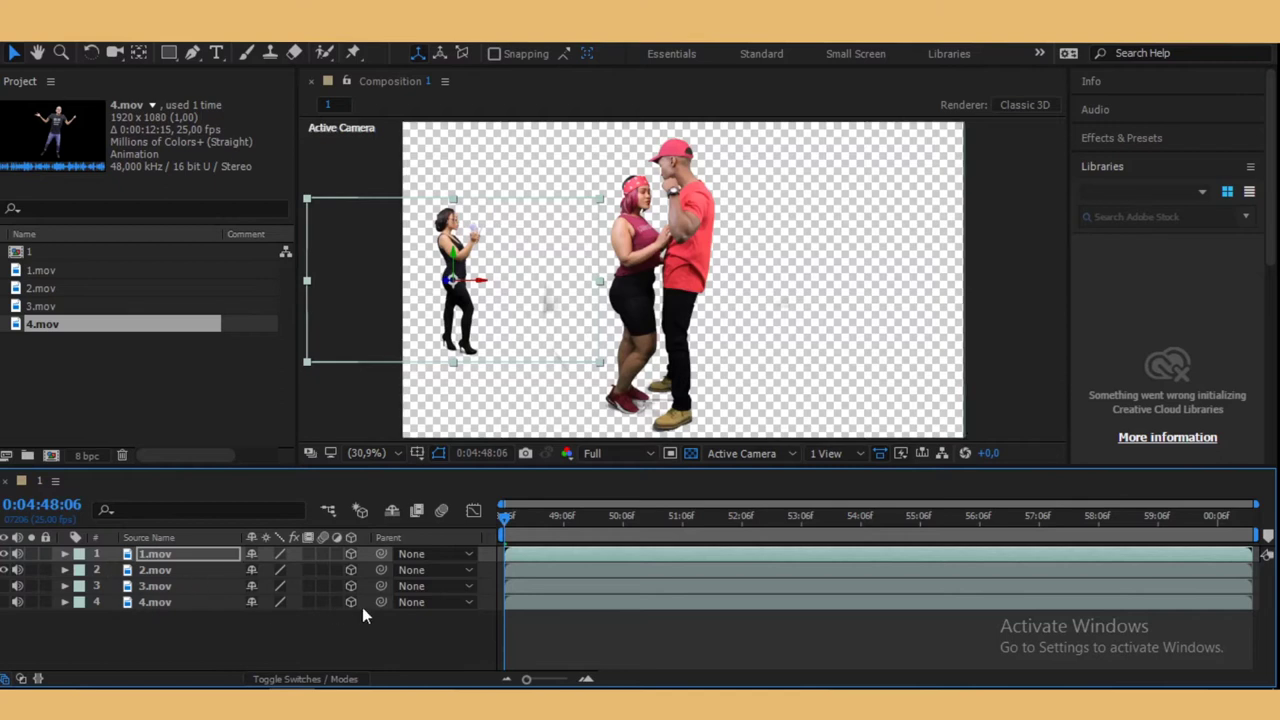
pyautogui.click(550, 572)
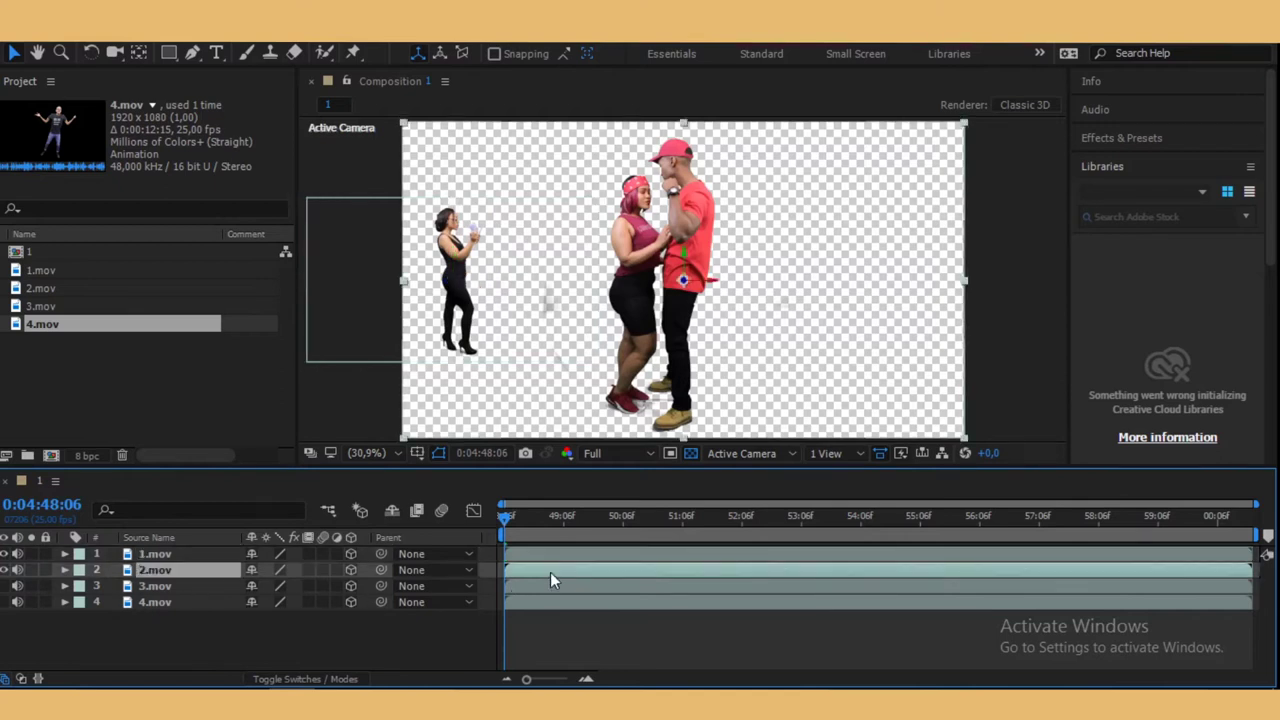
# - Scale the 2.mov couple down to 57%
pyautogui.press('s')
pyautogui.moveTo(247, 585)
pyautogui.mouseDown()
pyautogui.moveTo(240, 601)
pyautogui.moveTo(258, 618)
pyautogui.moveTo(293, 593)
pyautogui.mouseUp()
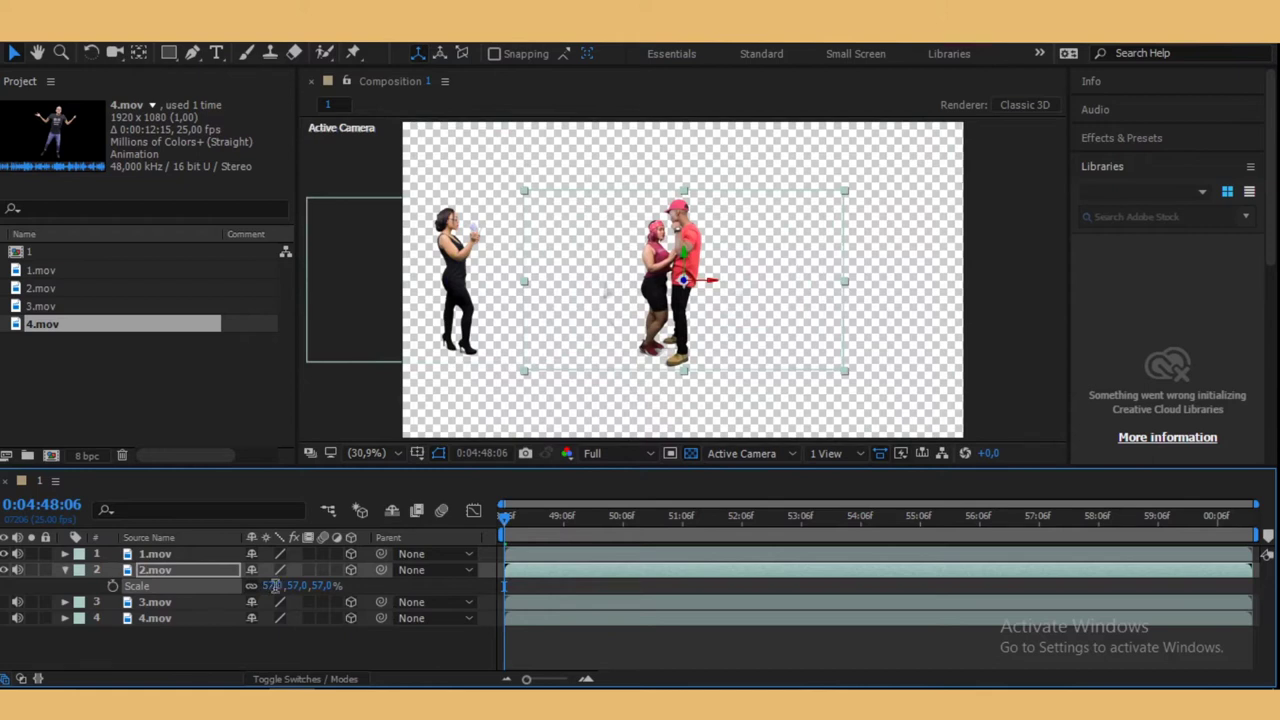
pyautogui.click(584, 575)
# - Move the couple to Position 548, 540, 1135, pushing them back and left
pyautogui.press('p')
pyautogui.moveTo(262, 588); pyautogui.dragTo(45, 588)
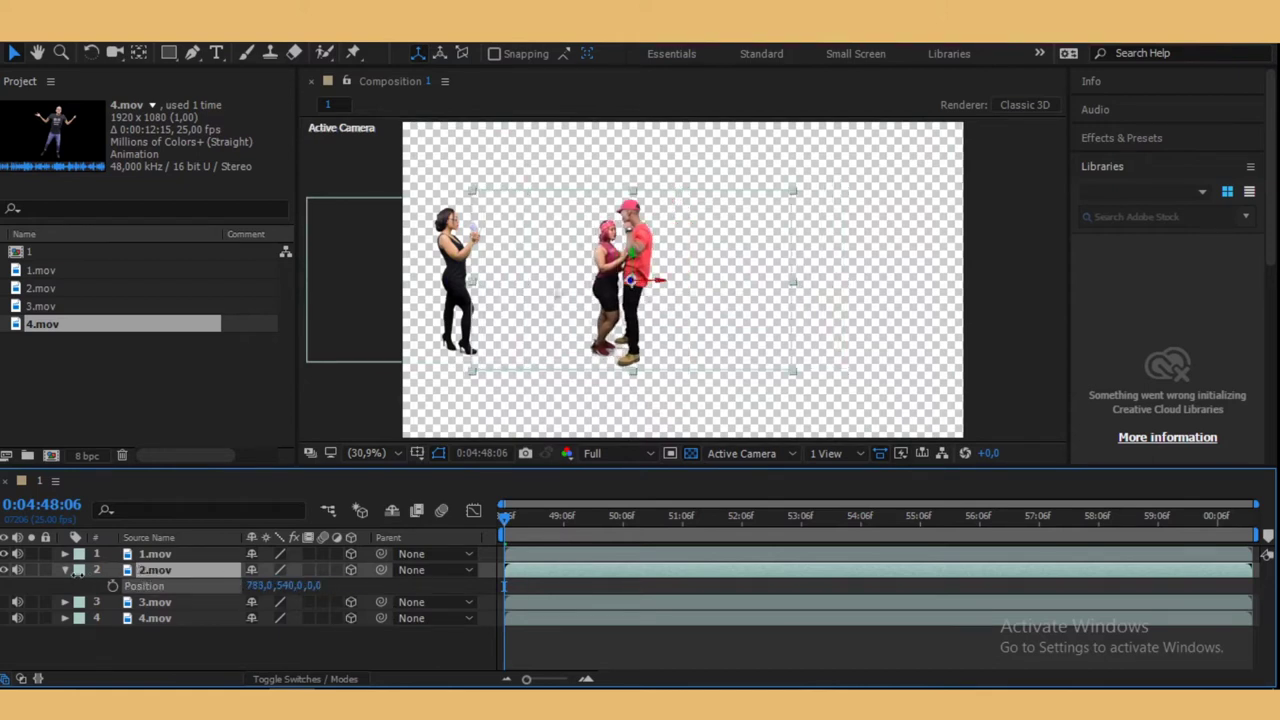
pyautogui.moveTo(283, 586); pyautogui.dragTo(234, 586)
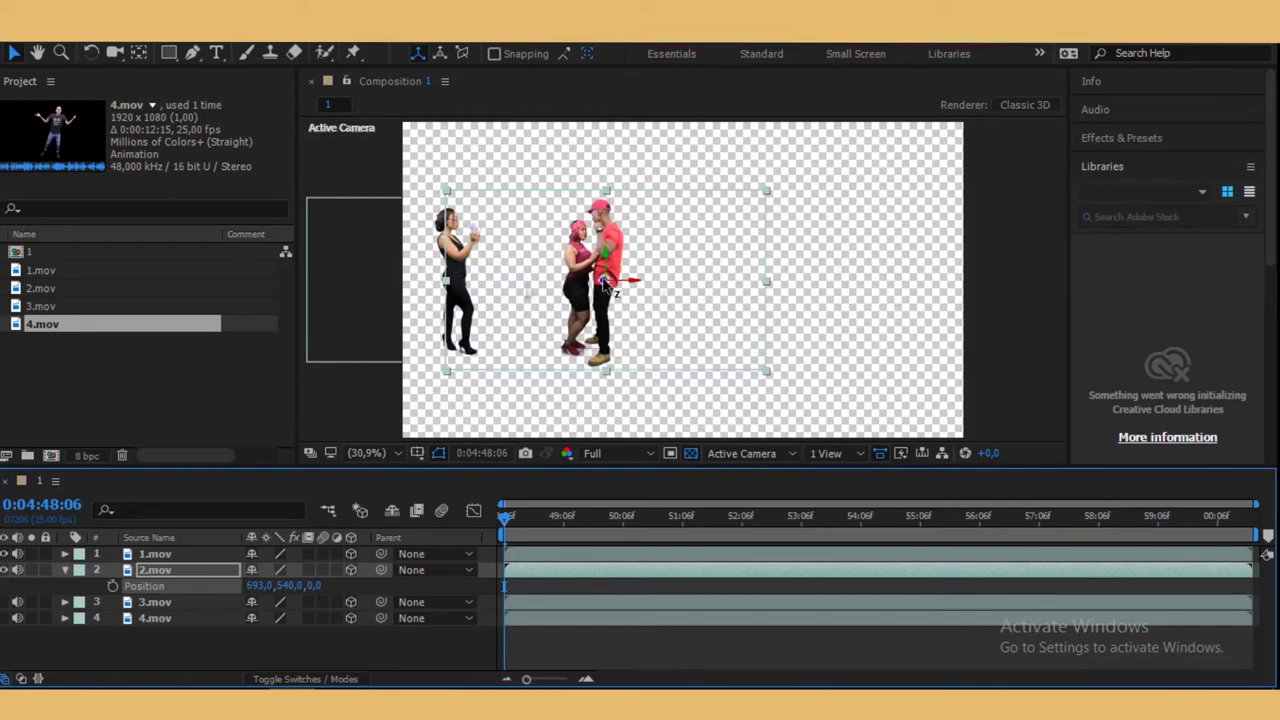
pyautogui.moveTo(603, 282)
pyautogui.mouseDown()
pyautogui.moveTo(602, 250)
pyautogui.moveTo(614, 247)
pyautogui.moveTo(629, 345)
pyautogui.moveTo(810, 290)
pyautogui.moveTo(1026, 277)
pyautogui.moveTo(934, 287)
pyautogui.mouseUp()
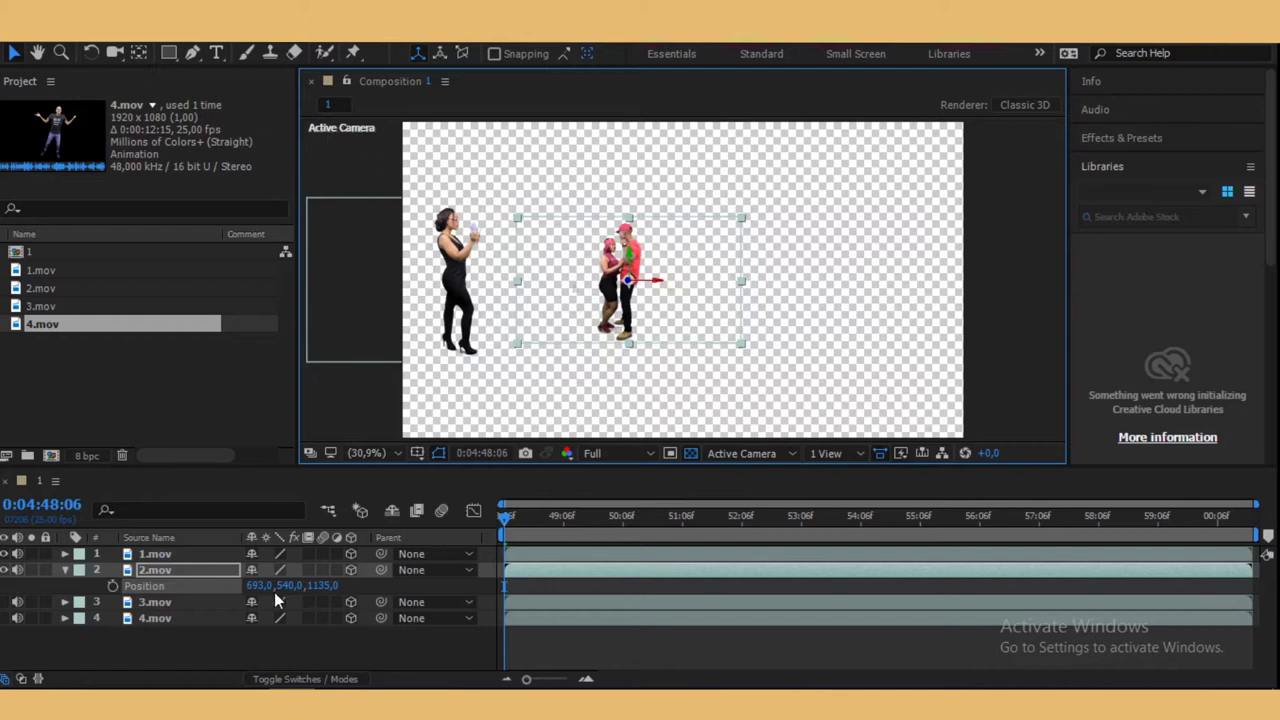
pyautogui.moveTo(258, 586); pyautogui.dragTo(114, 587)
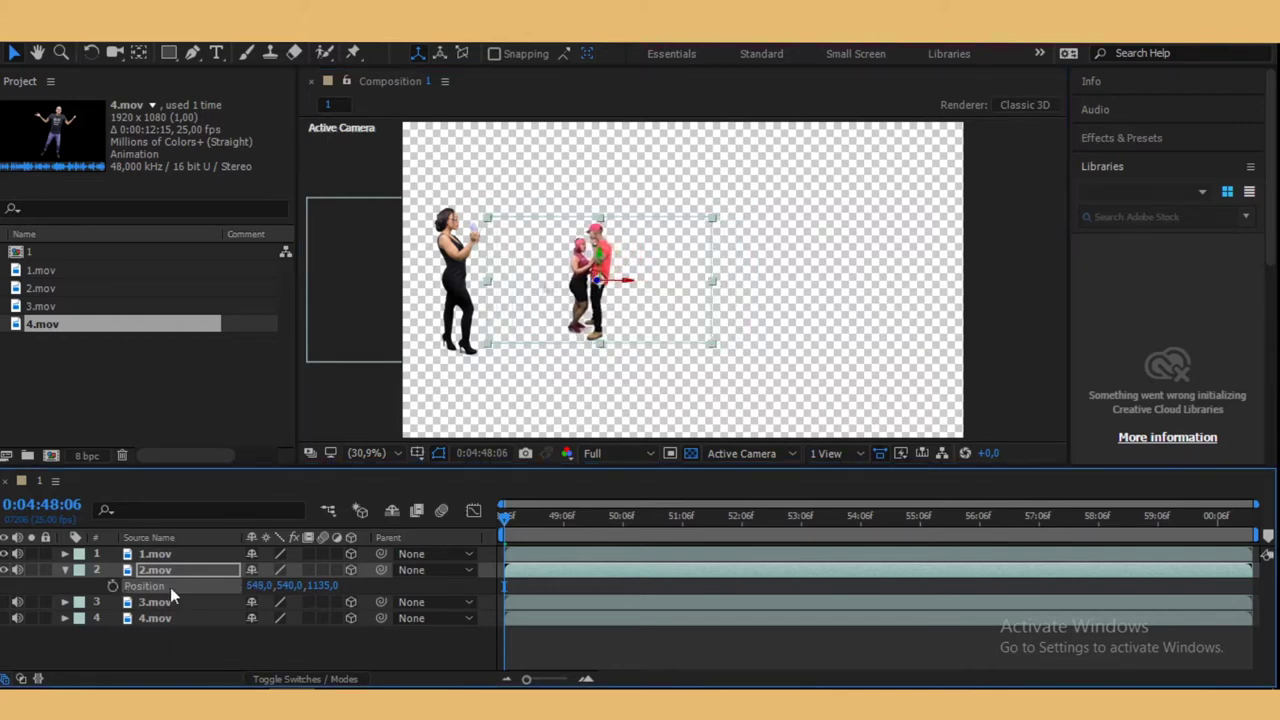
pyautogui.click(65, 571)
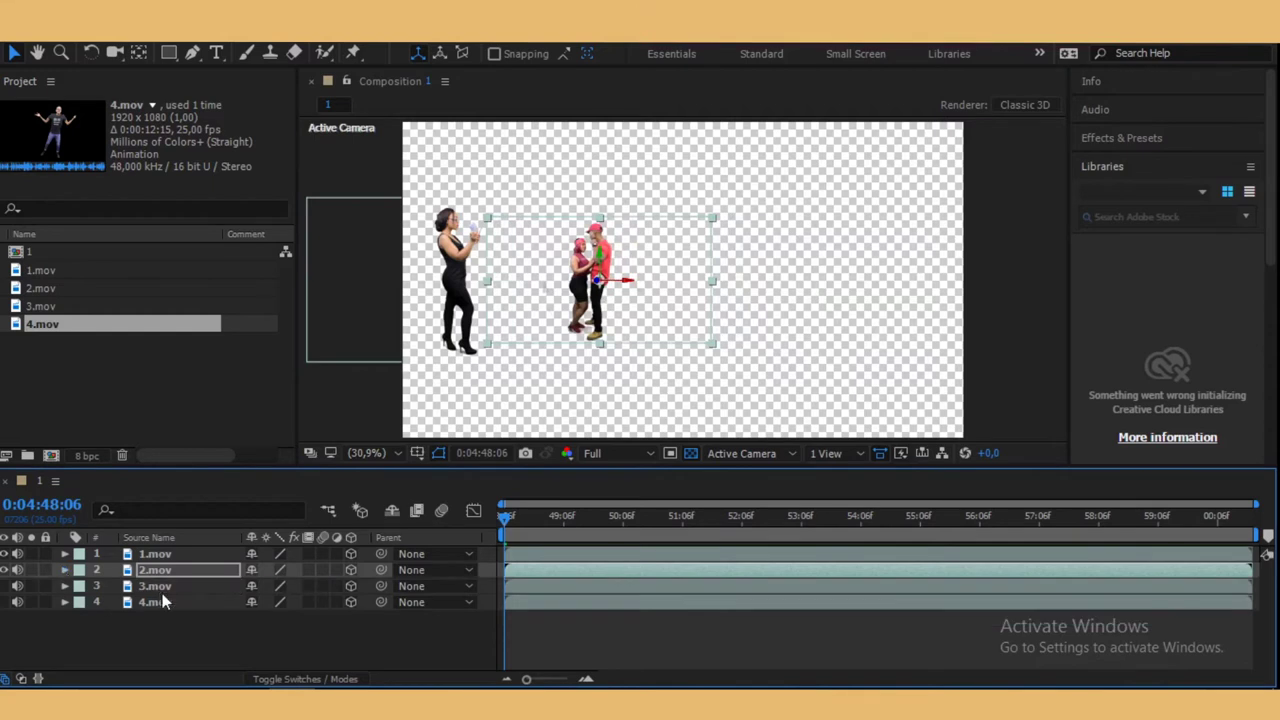
# - Show the 3.mov dancer and set its scale to 46%
pyautogui.click(4, 587)
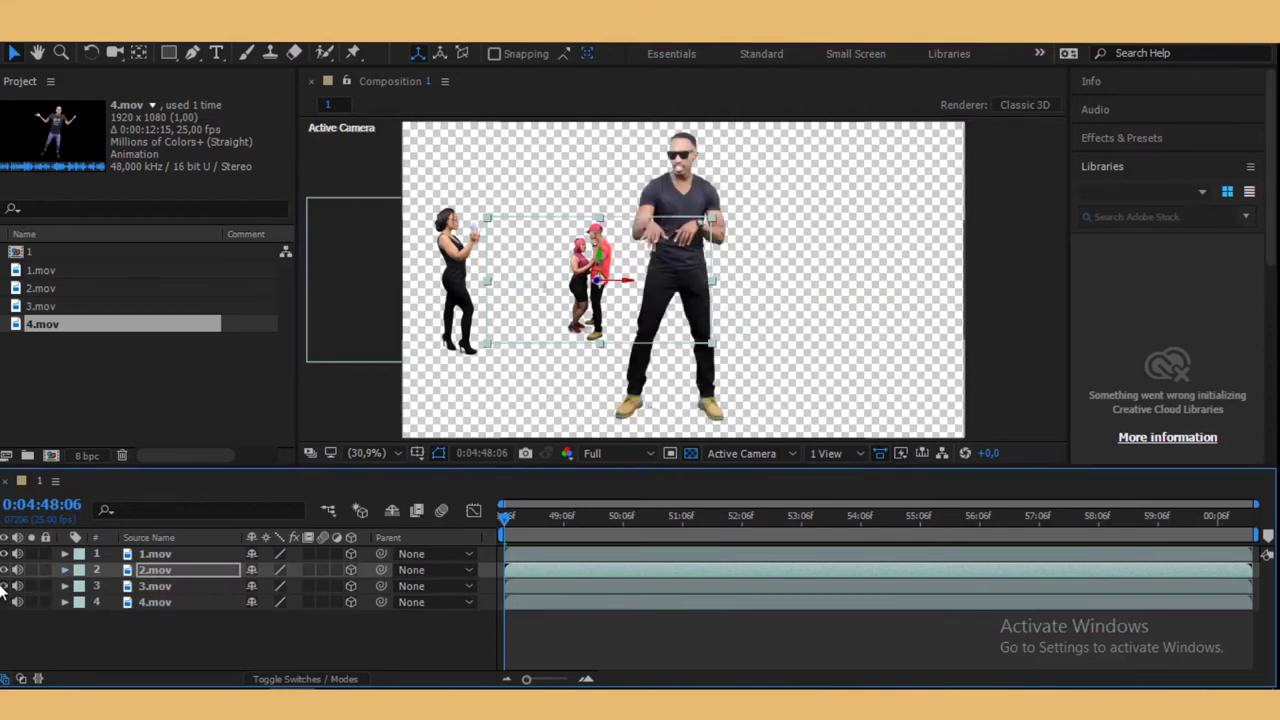
pyautogui.click(158, 587)
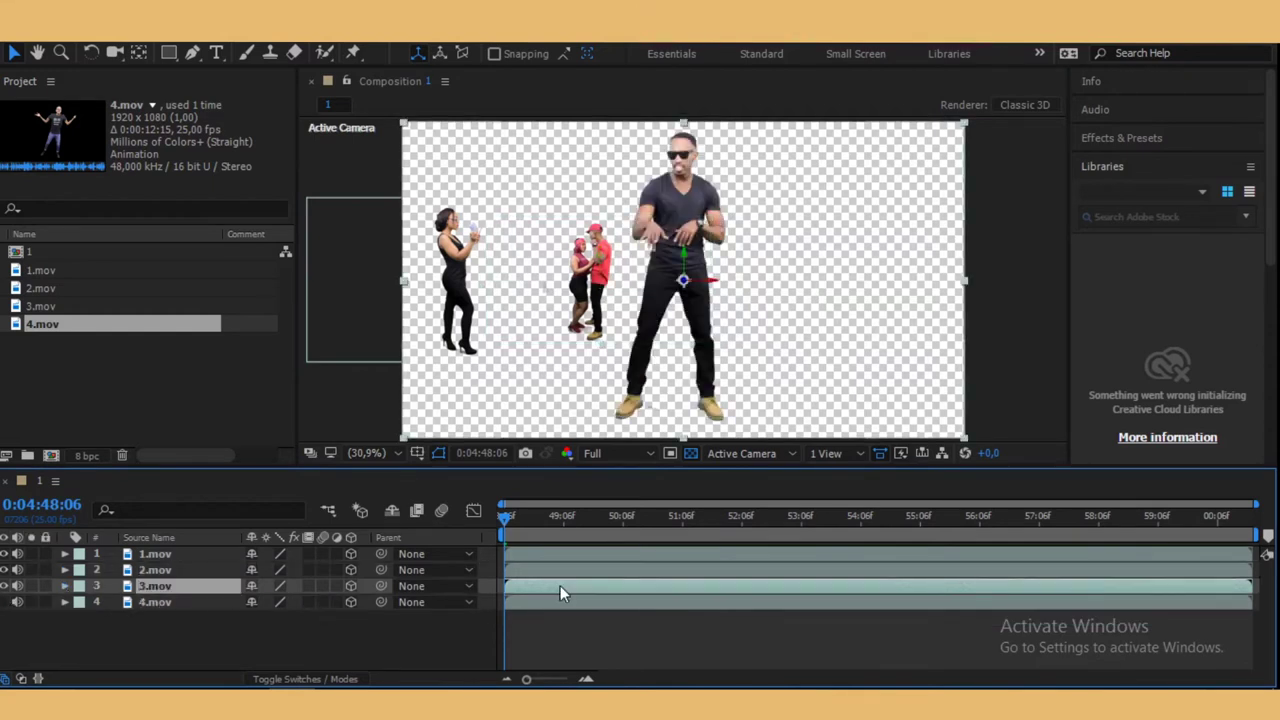
pyautogui.press('s')
pyautogui.click(277, 601)
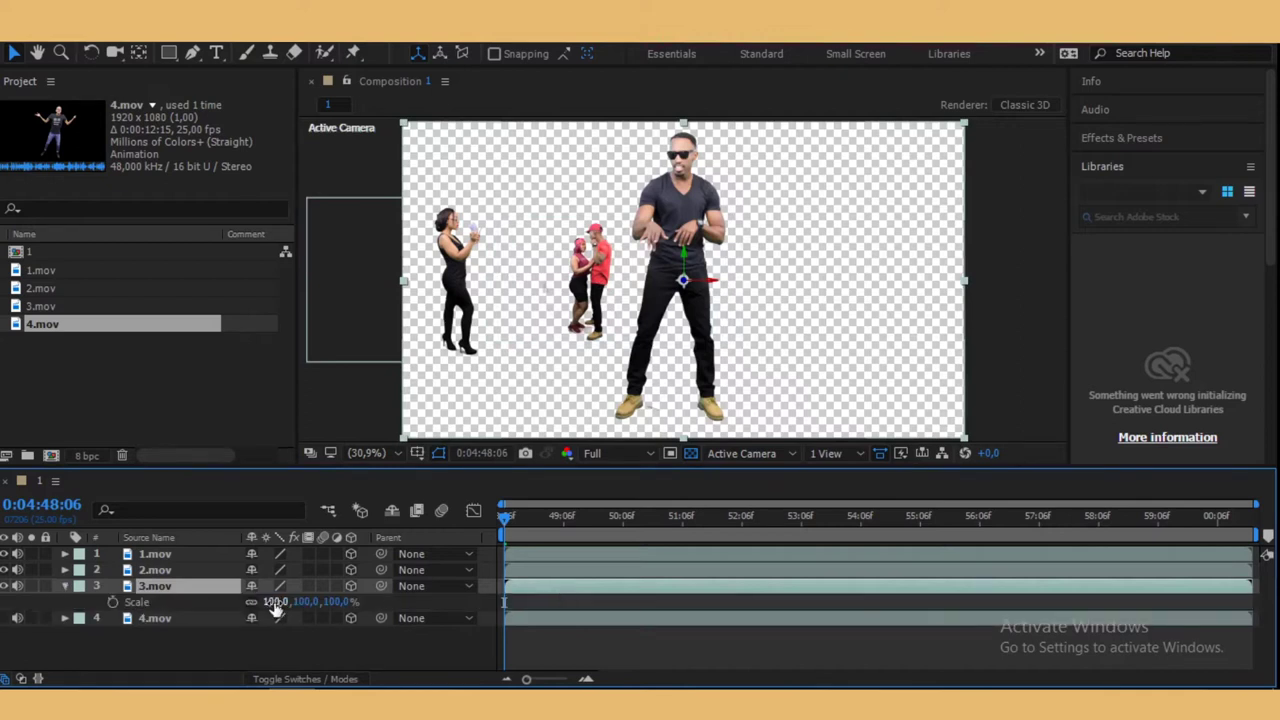
pyautogui.write('7')
pyautogui.press('Return')
pyautogui.moveTo(190, 605); pyautogui.dragTo(234, 615)
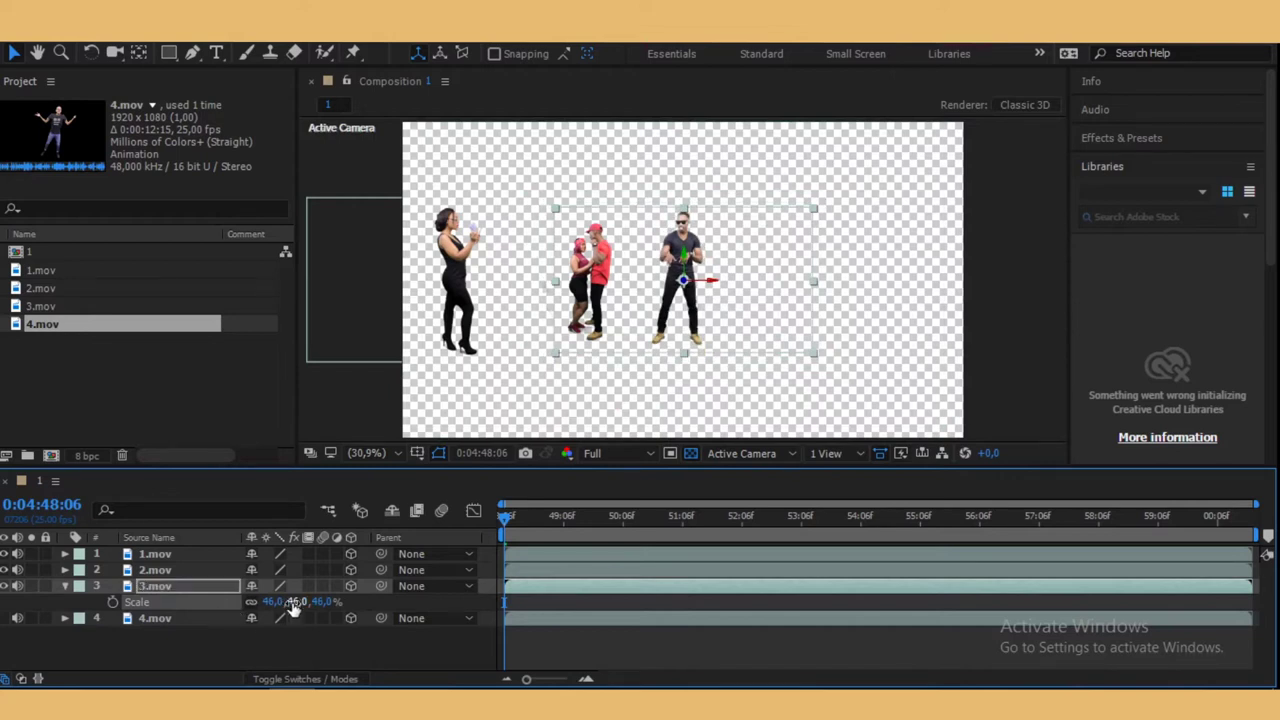
# - Slide the 3.mov dancer right to X 1060, then make 4.mov visible
pyautogui.press('p')
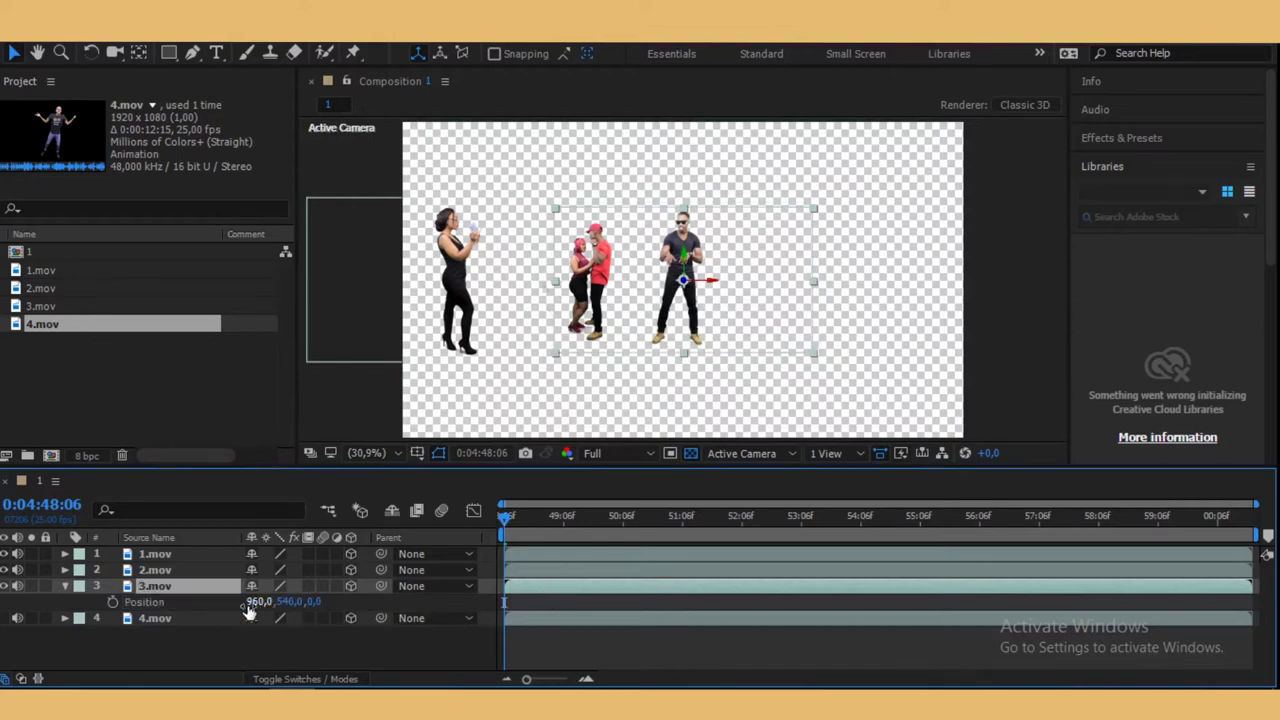
pyautogui.moveTo(258, 602); pyautogui.dragTo(300, 602)
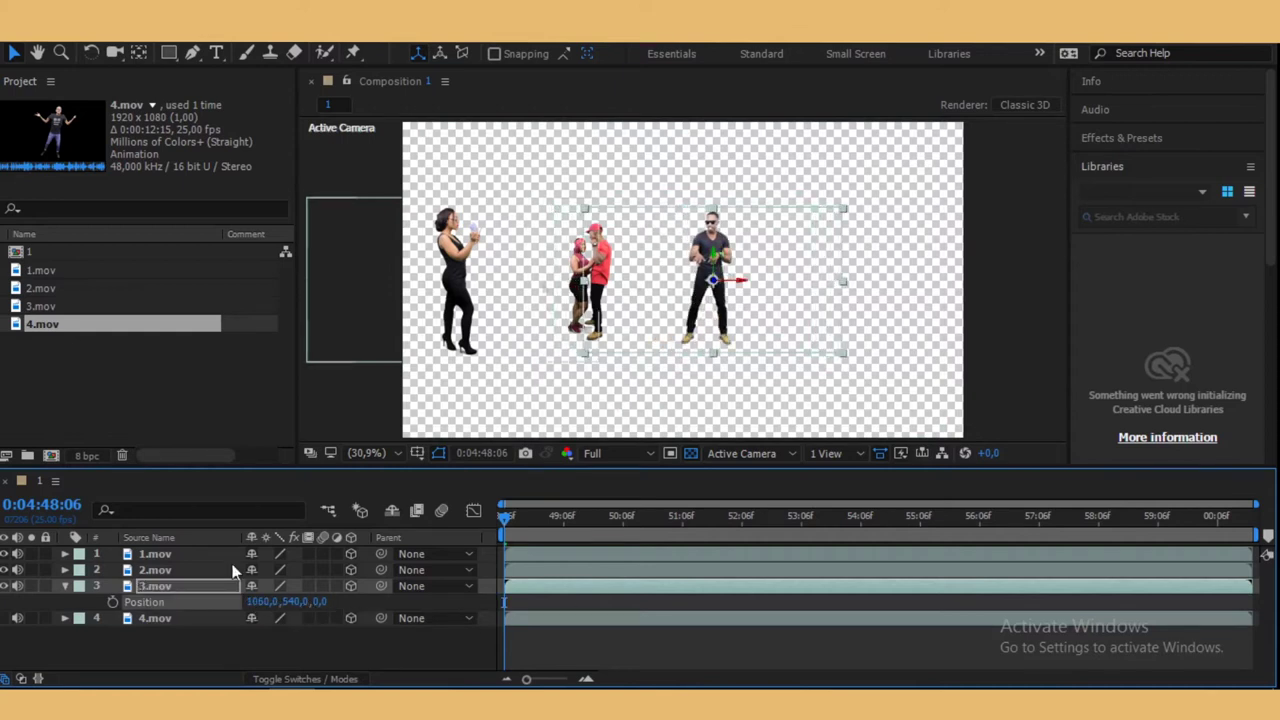
pyautogui.click(548, 594)
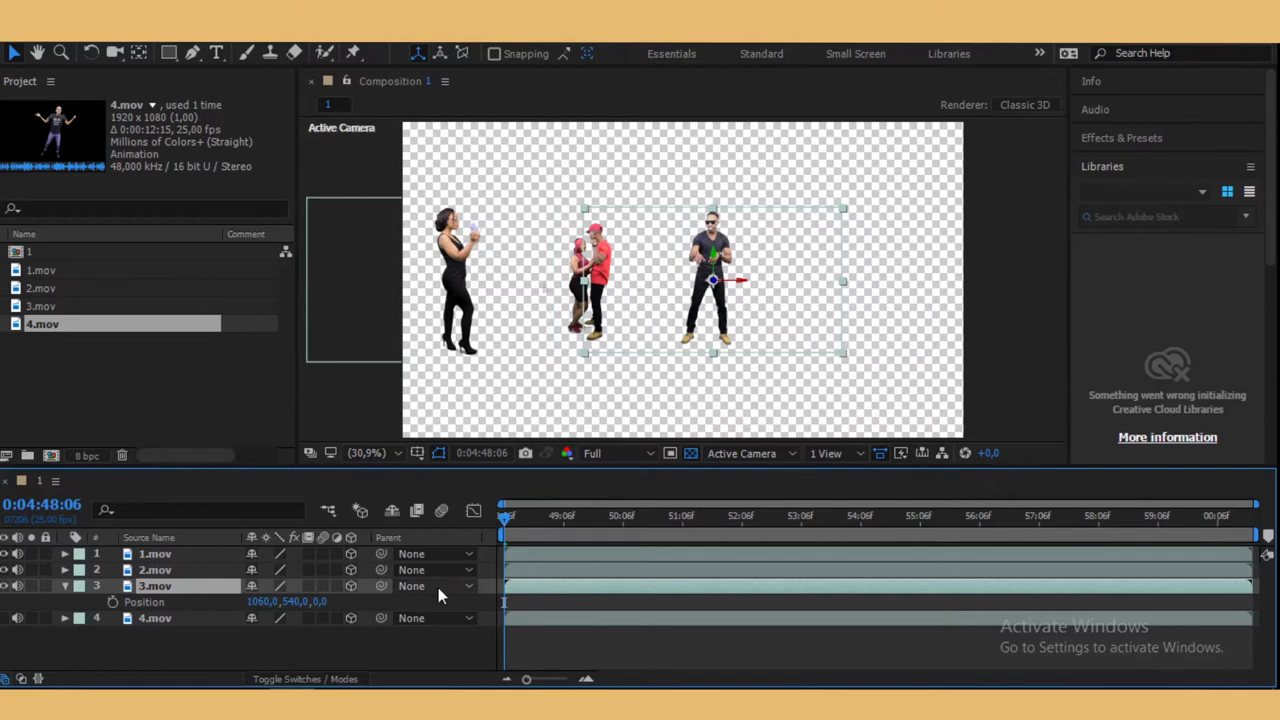
pyautogui.click(65, 586)
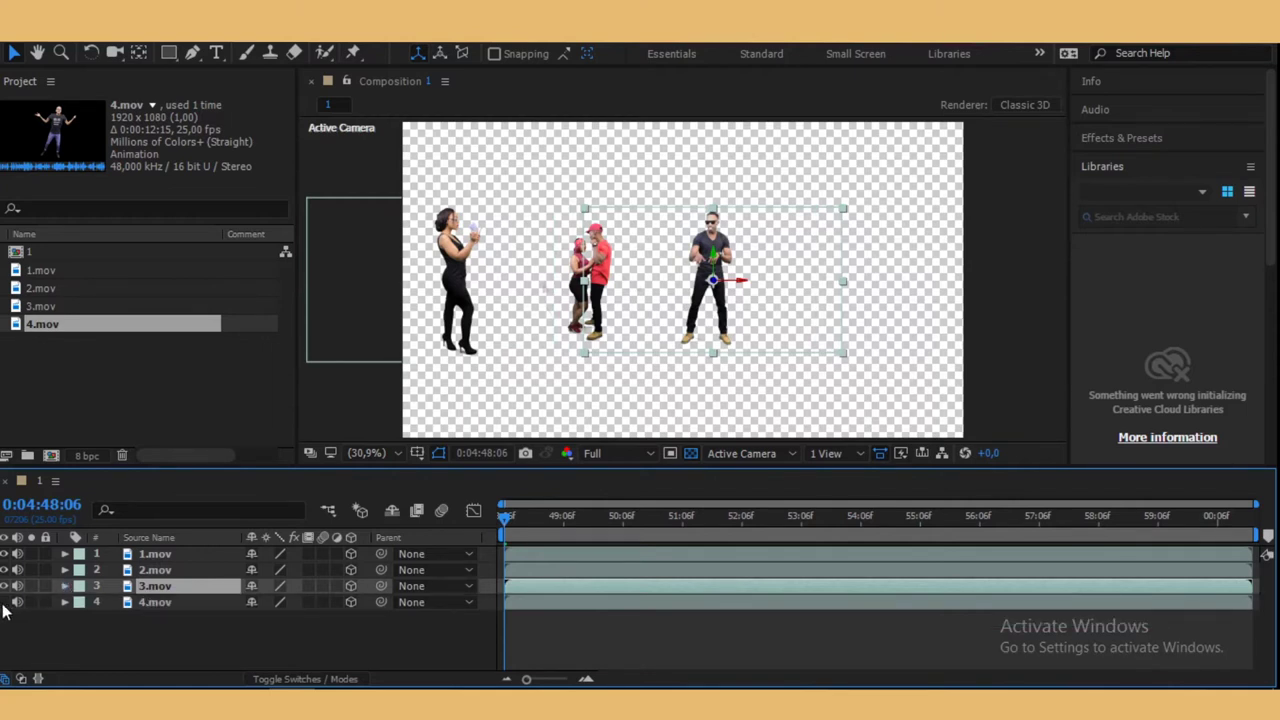
pyautogui.click(8, 612)
pyautogui.click(5, 603)
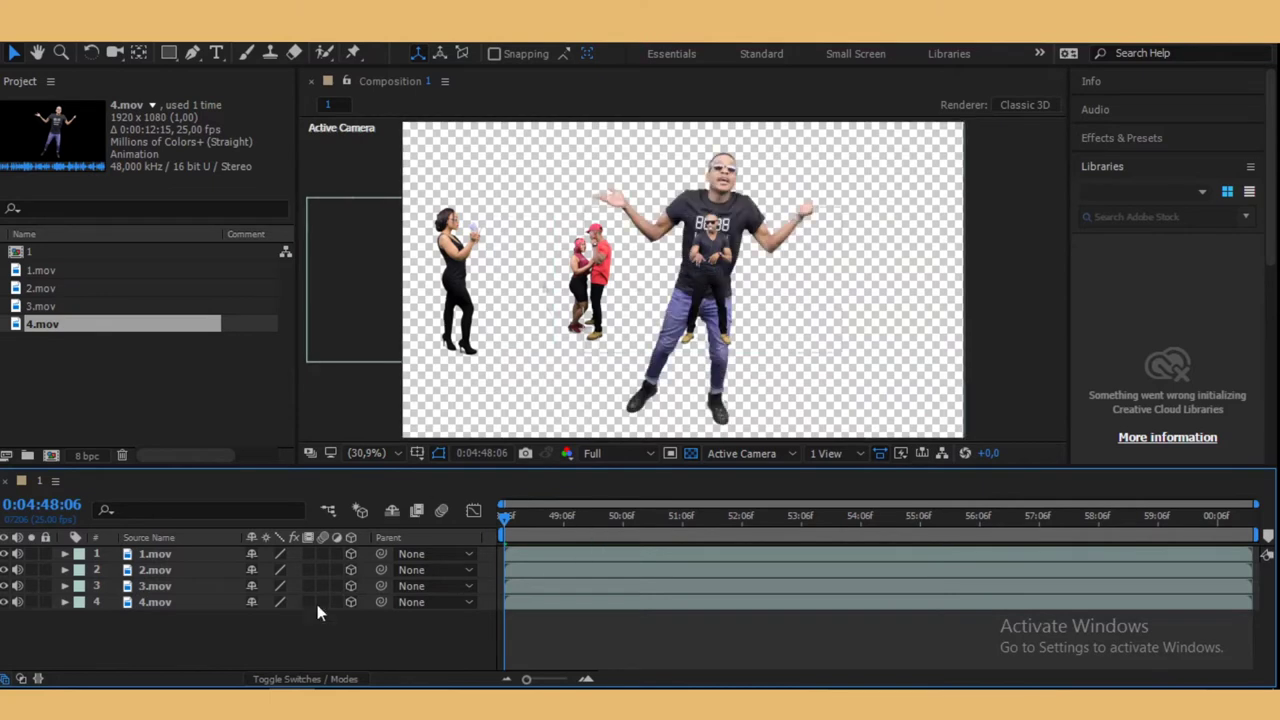
# - Shrink the 4.mov dancer to 52% scale
pyautogui.click(597, 604)
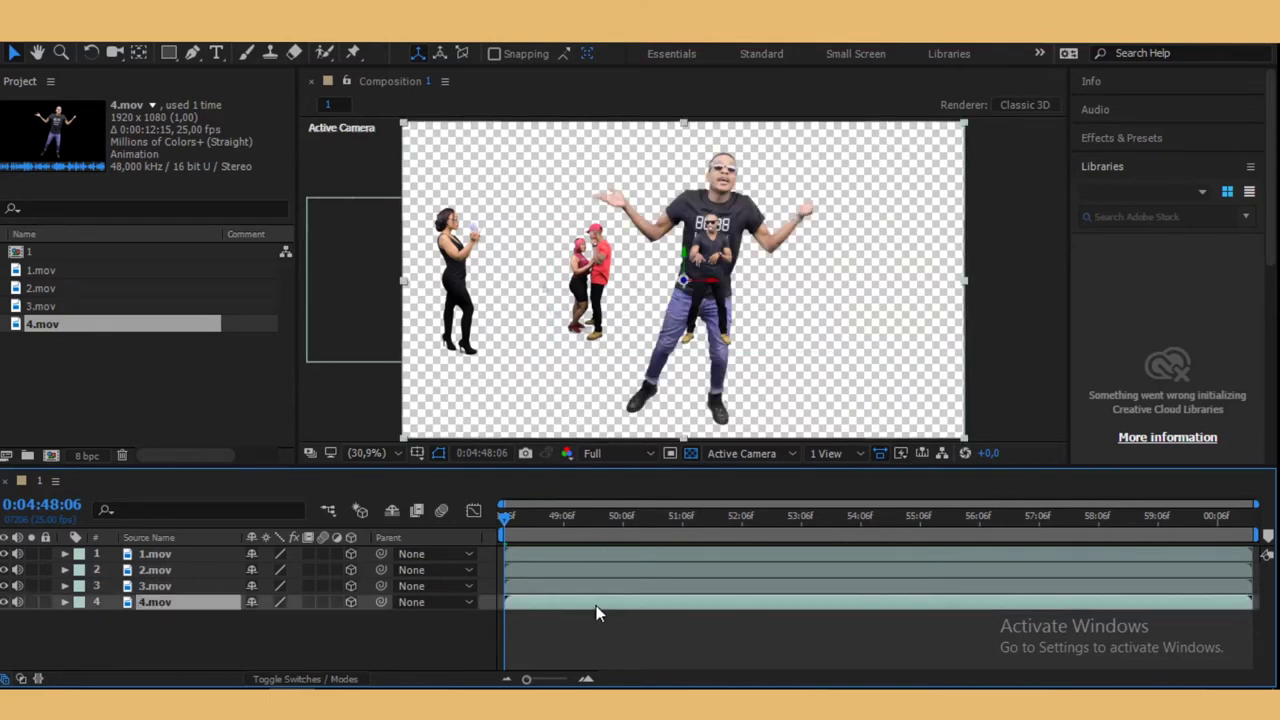
pyautogui.press('s')
pyautogui.moveTo(276, 617); pyautogui.dragTo(234, 628)
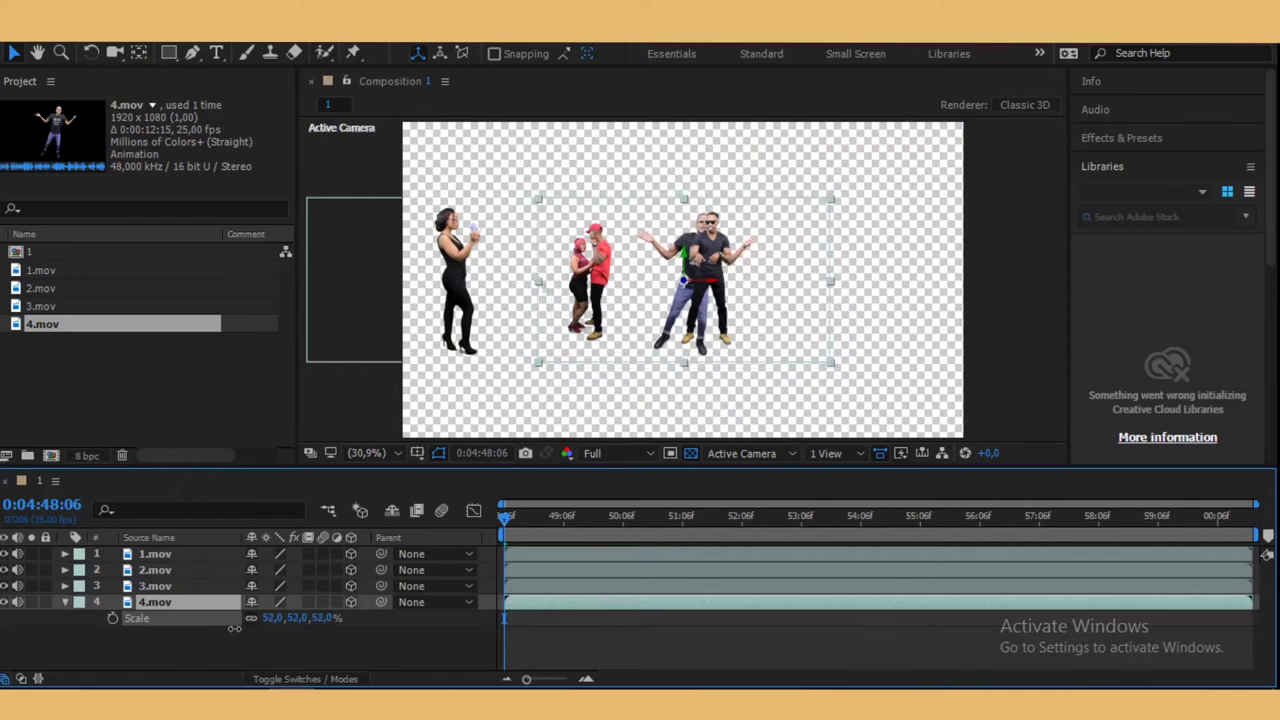
pyautogui.press('Return')
pyautogui.press('Return')
# - Move the 4.mov dancer to the far right at X 1499 and deselect all layers
pyautogui.press('p')
pyautogui.moveTo(260, 620); pyautogui.dragTo(761, 617)
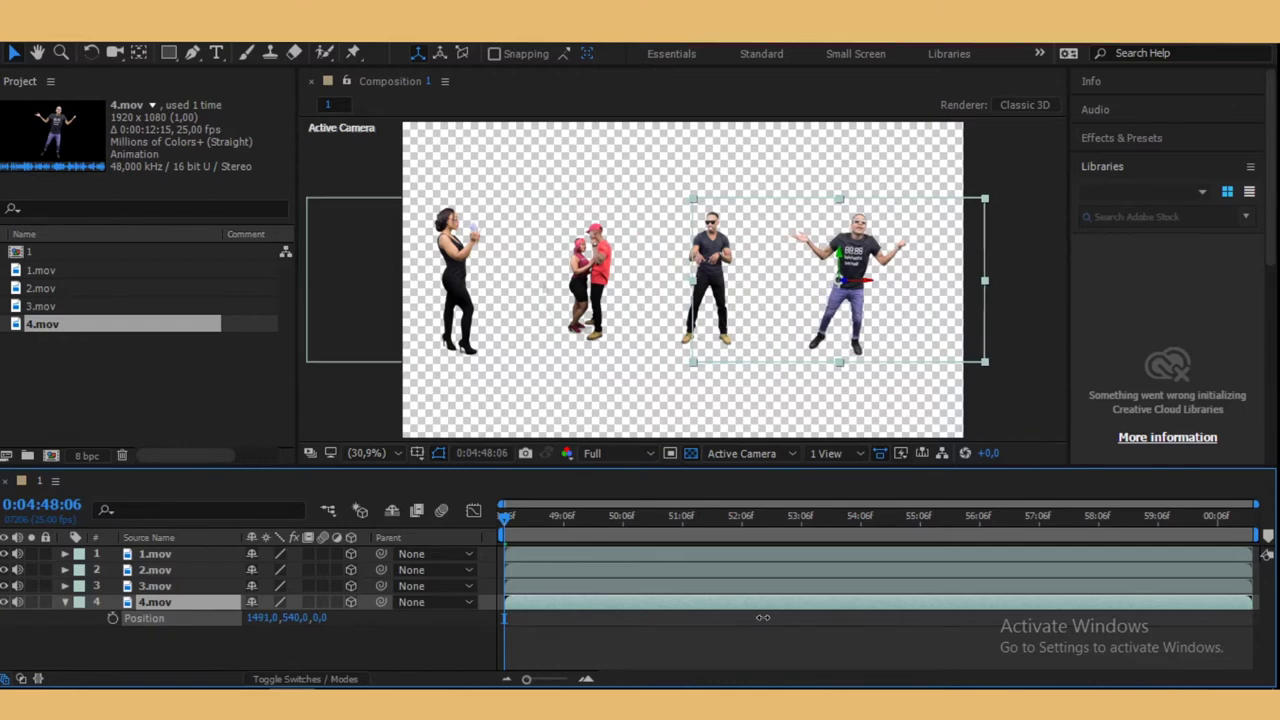
pyautogui.moveTo(762, 617); pyautogui.dragTo(770, 617)
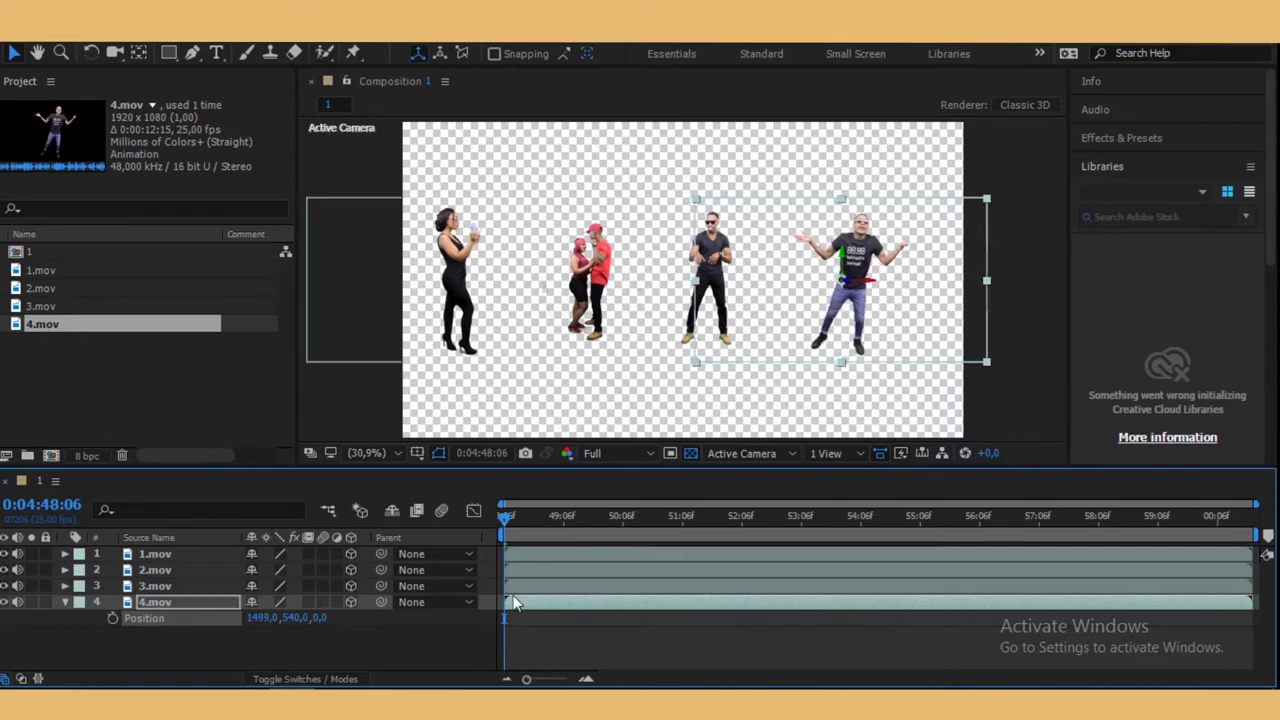
pyautogui.click(65, 603)
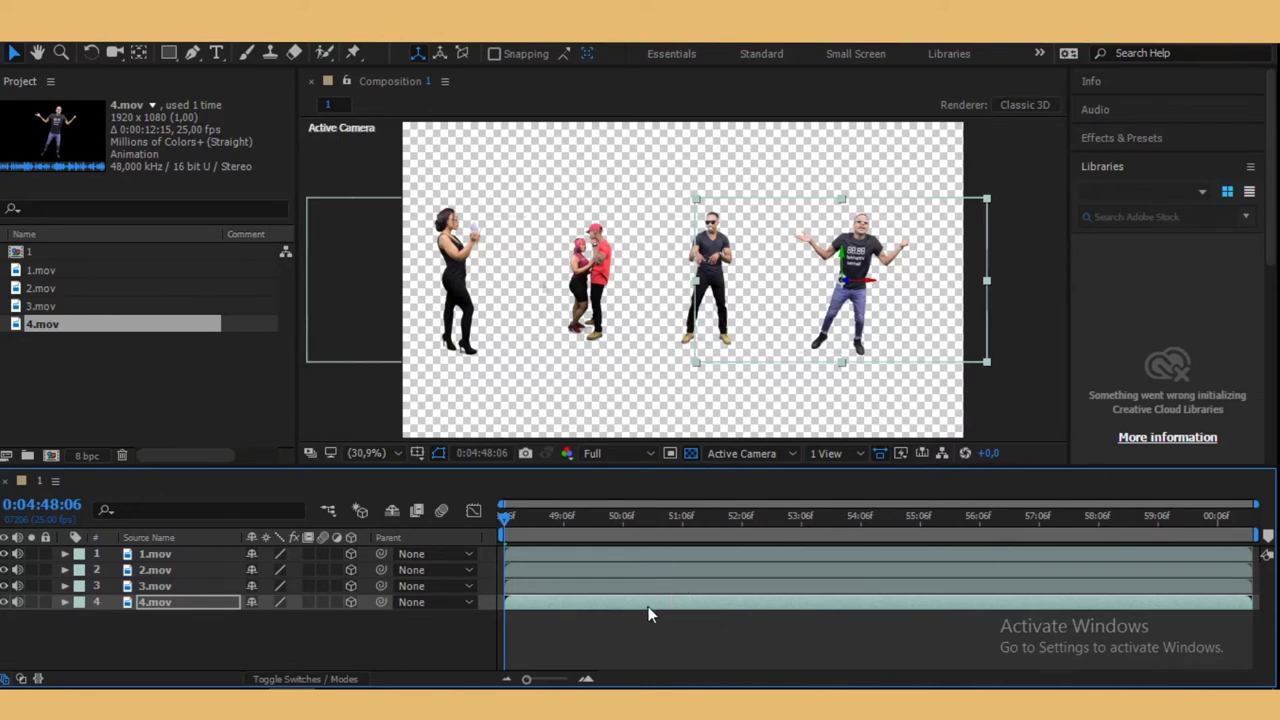
pyautogui.click(636, 558)
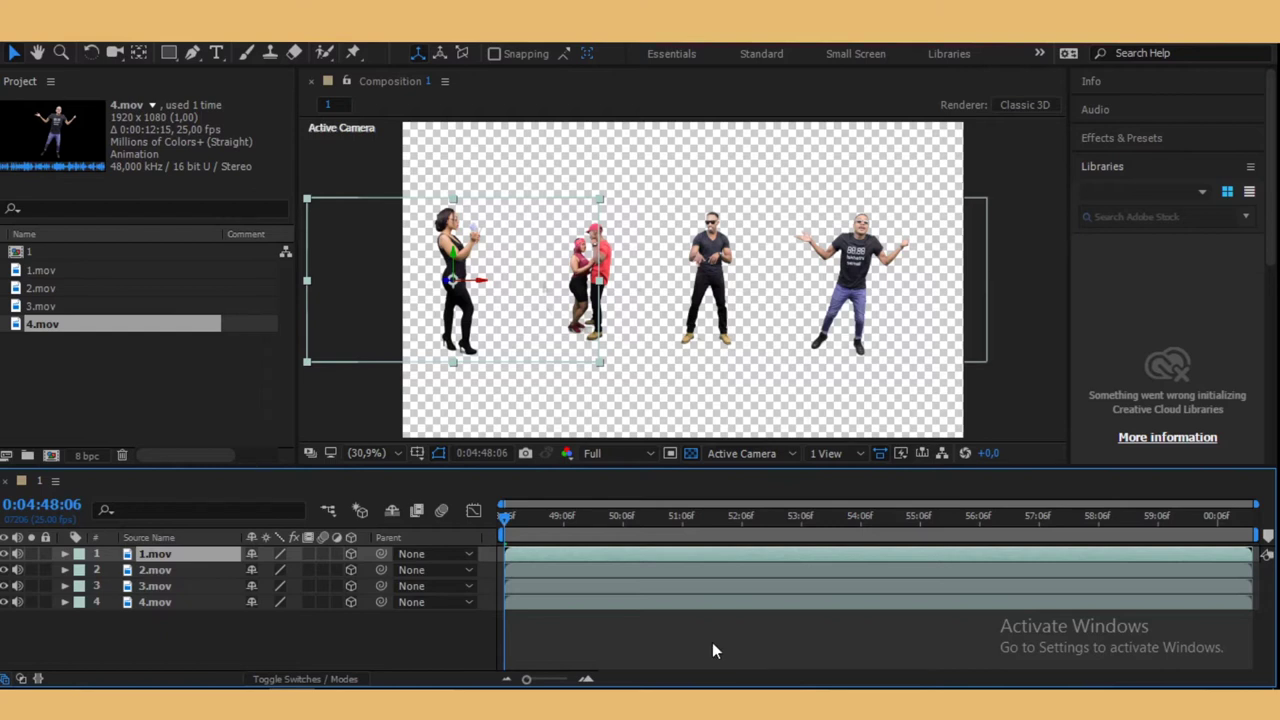
pyautogui.click(191, 623)
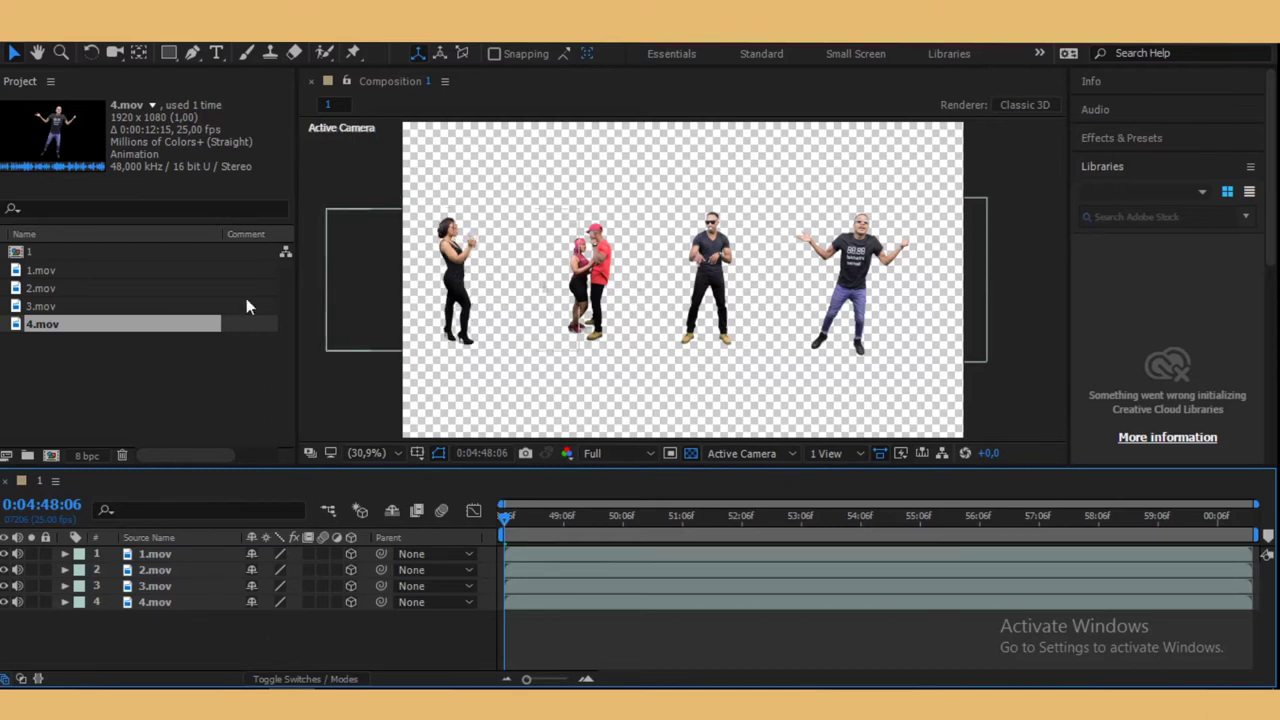
# - Add Camera 1 as a Two-Node Camera with the 35mm lens preset
pyautogui.rightClick(180, 631)
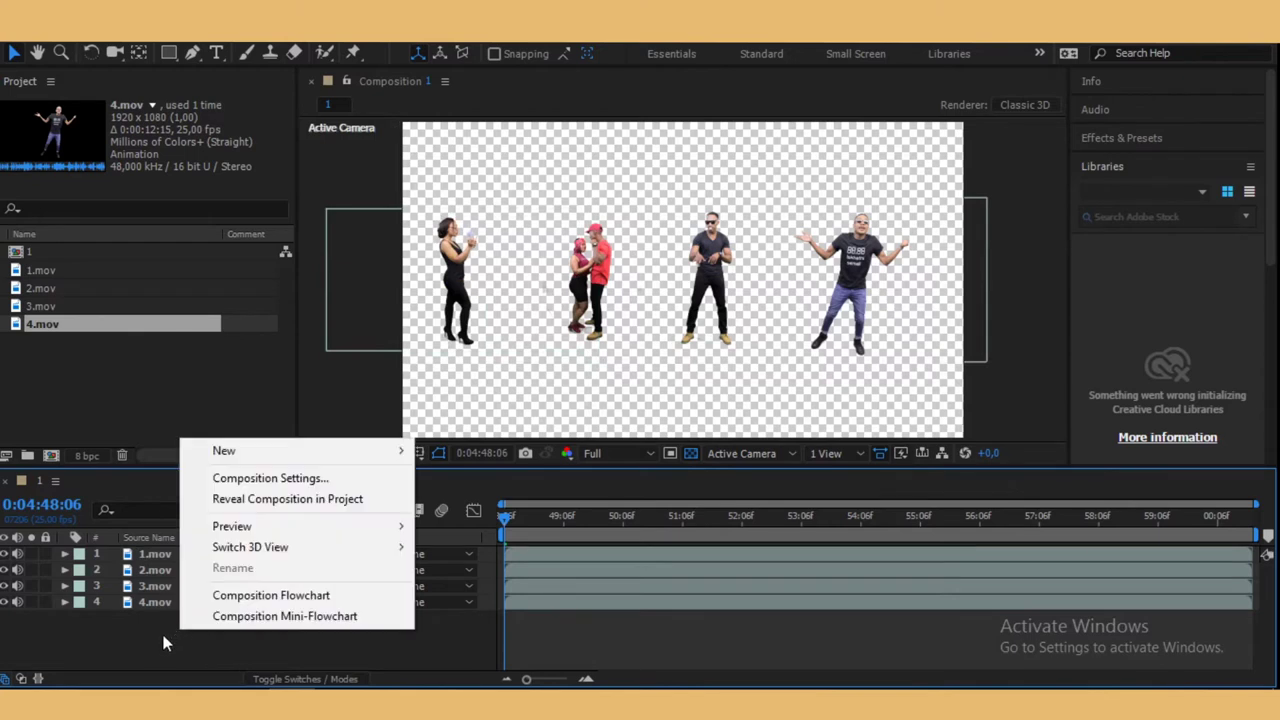
pyautogui.moveTo(294, 455)
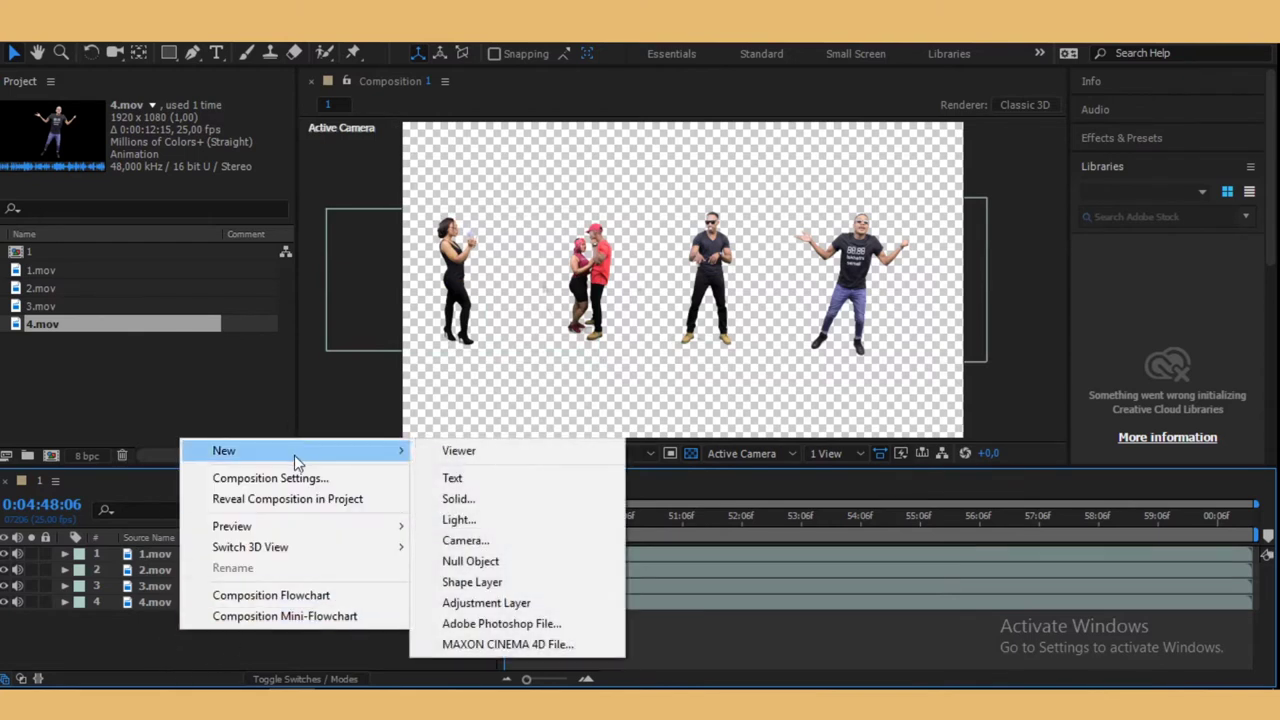
pyautogui.click(467, 542)
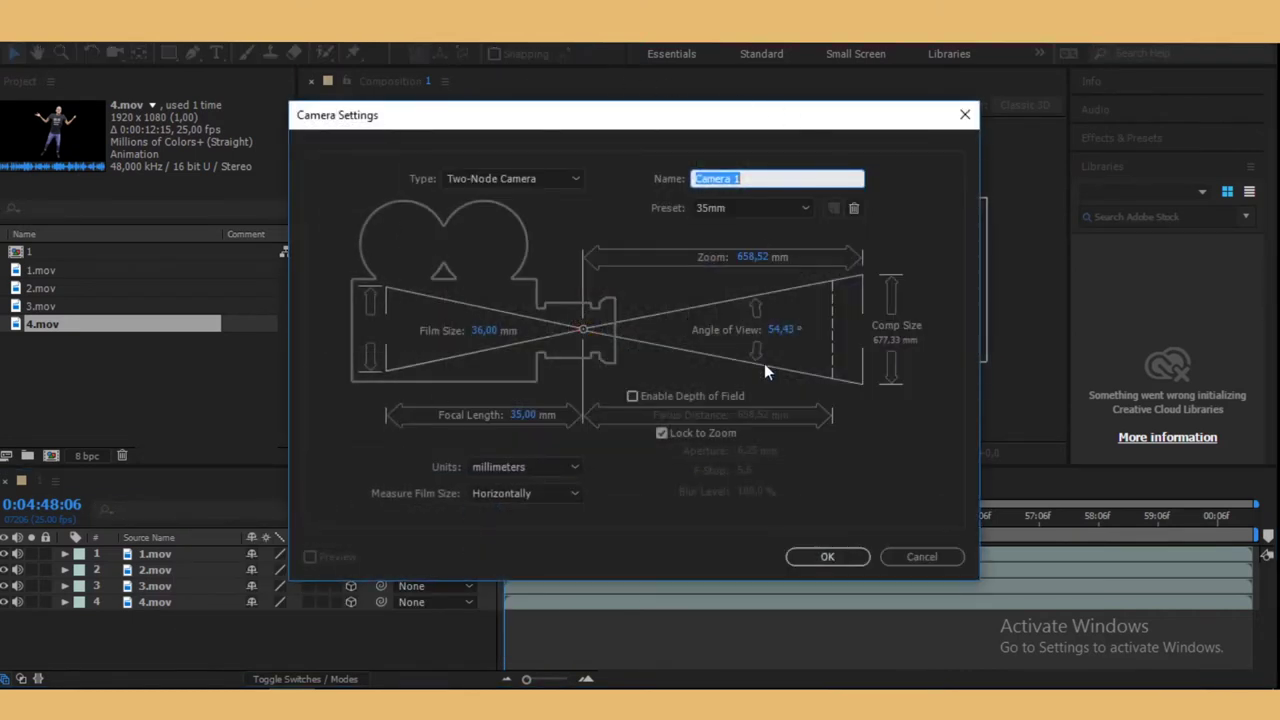
pyautogui.click(745, 208)
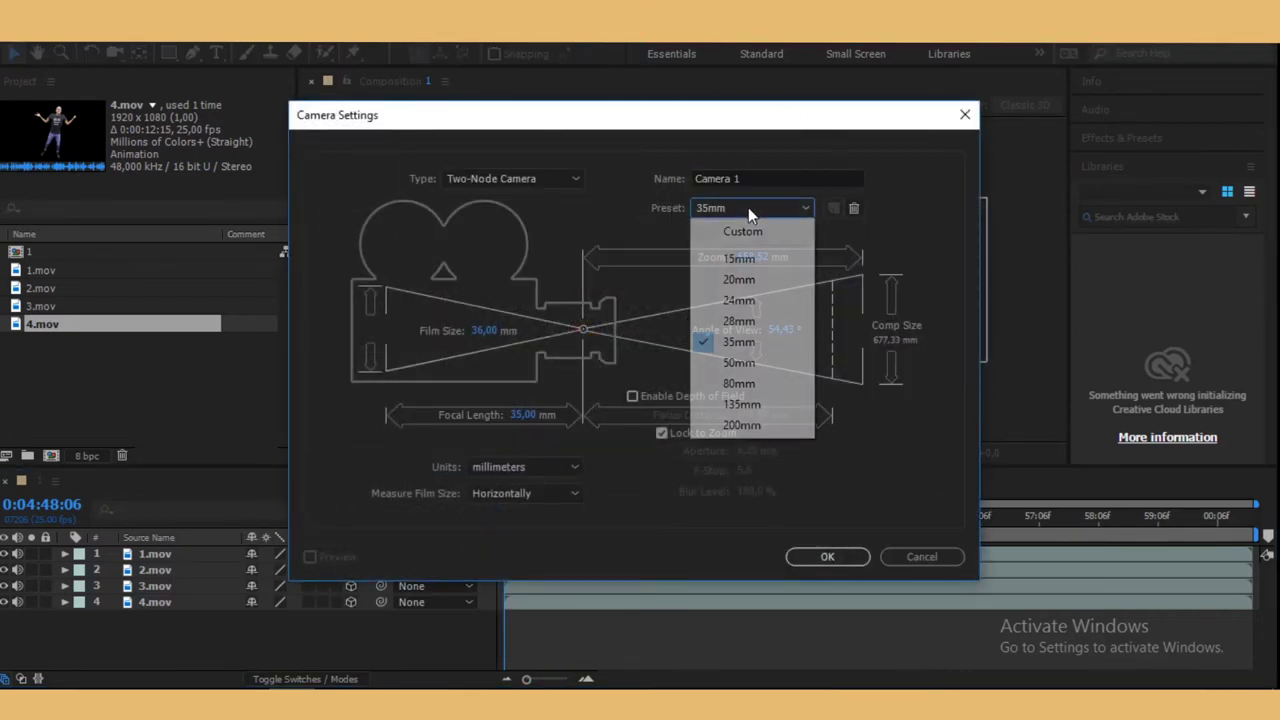
pyautogui.click(746, 343)
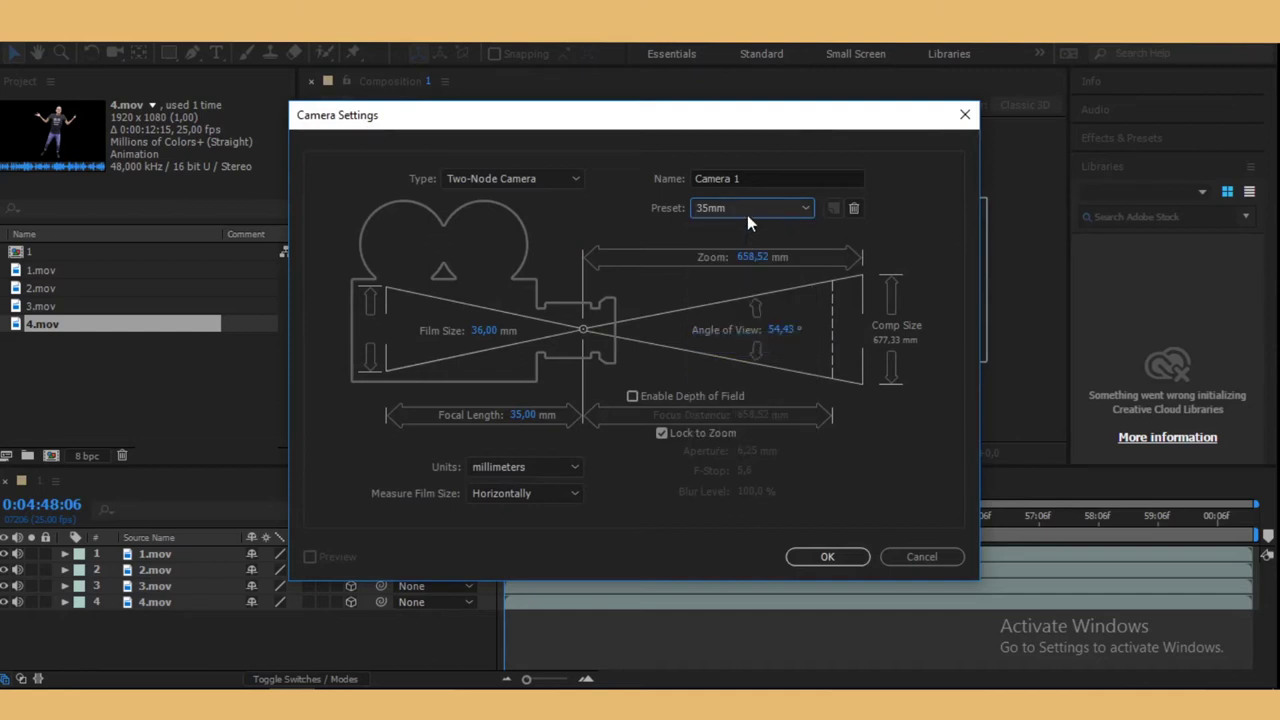
pyautogui.click(832, 560)
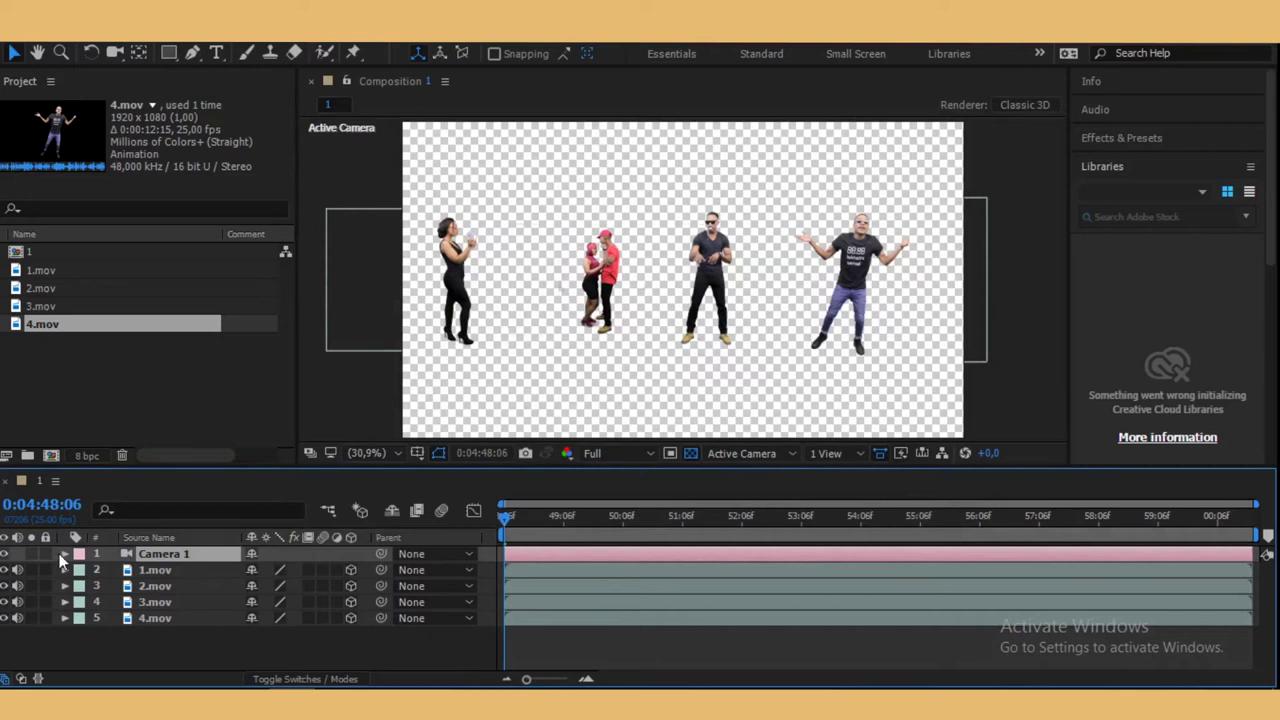
# - Switch the viewer to 2 Views - Horizontal, widen it, and select Camera 1 to show its cone
pyautogui.press(',')
pyautogui.press(',')
pyautogui.click(834, 454)
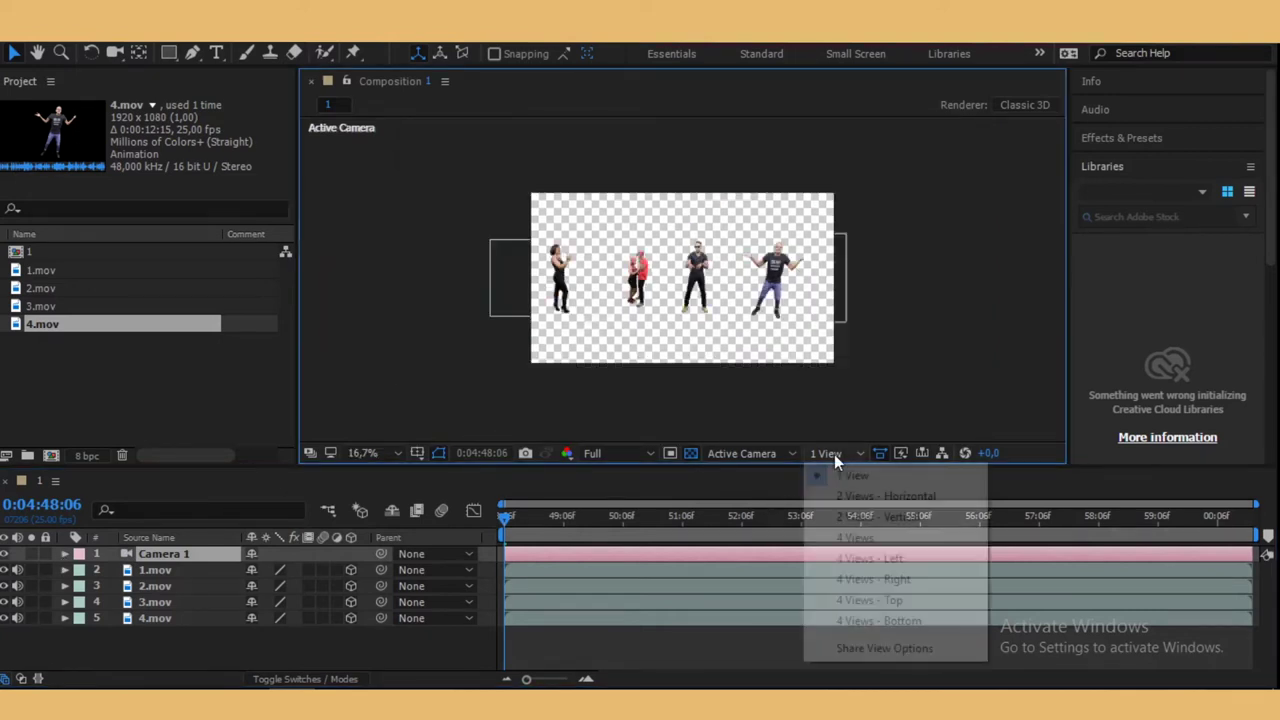
pyautogui.click(860, 497)
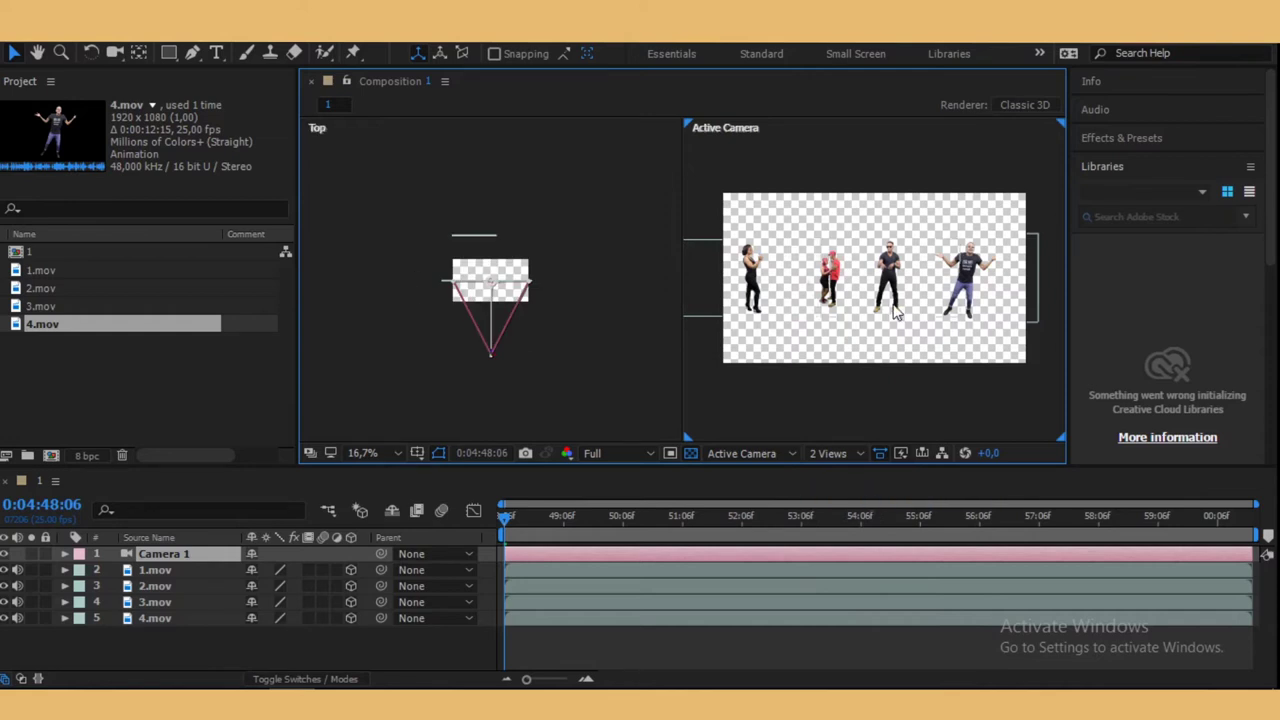
pyautogui.moveTo(298, 300); pyautogui.dragTo(128, 300)
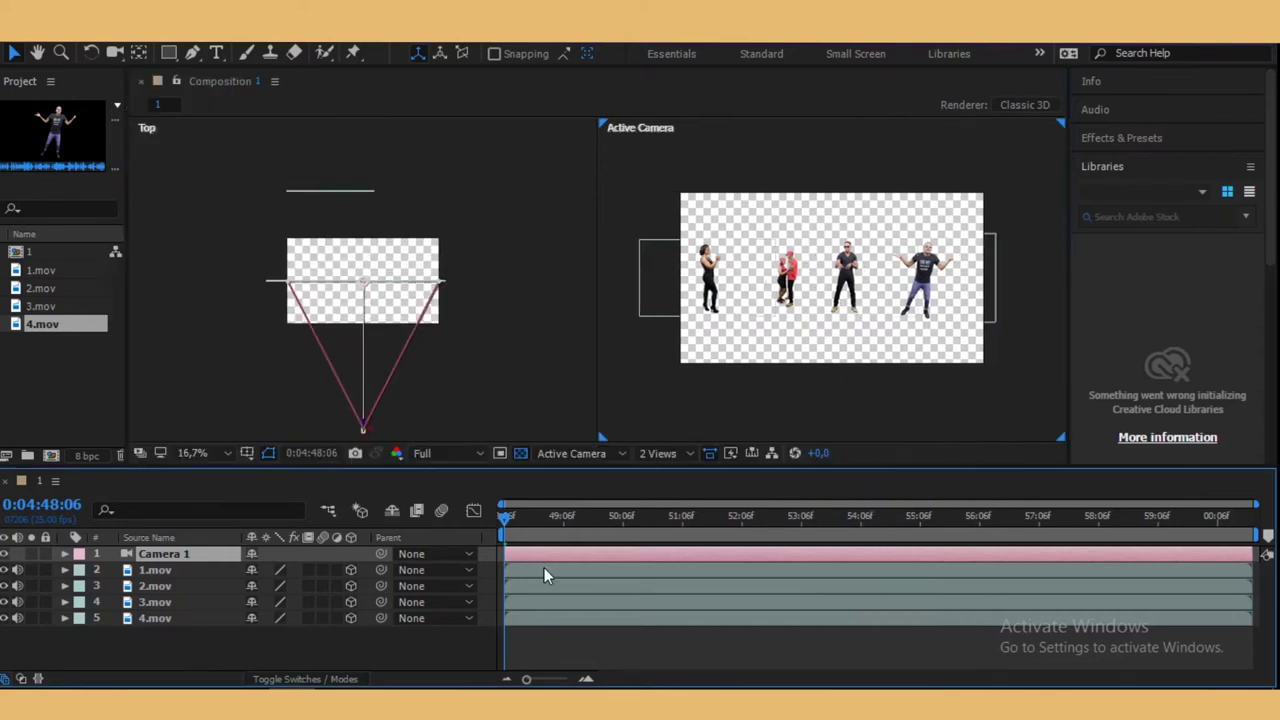
pyautogui.click(544, 575)
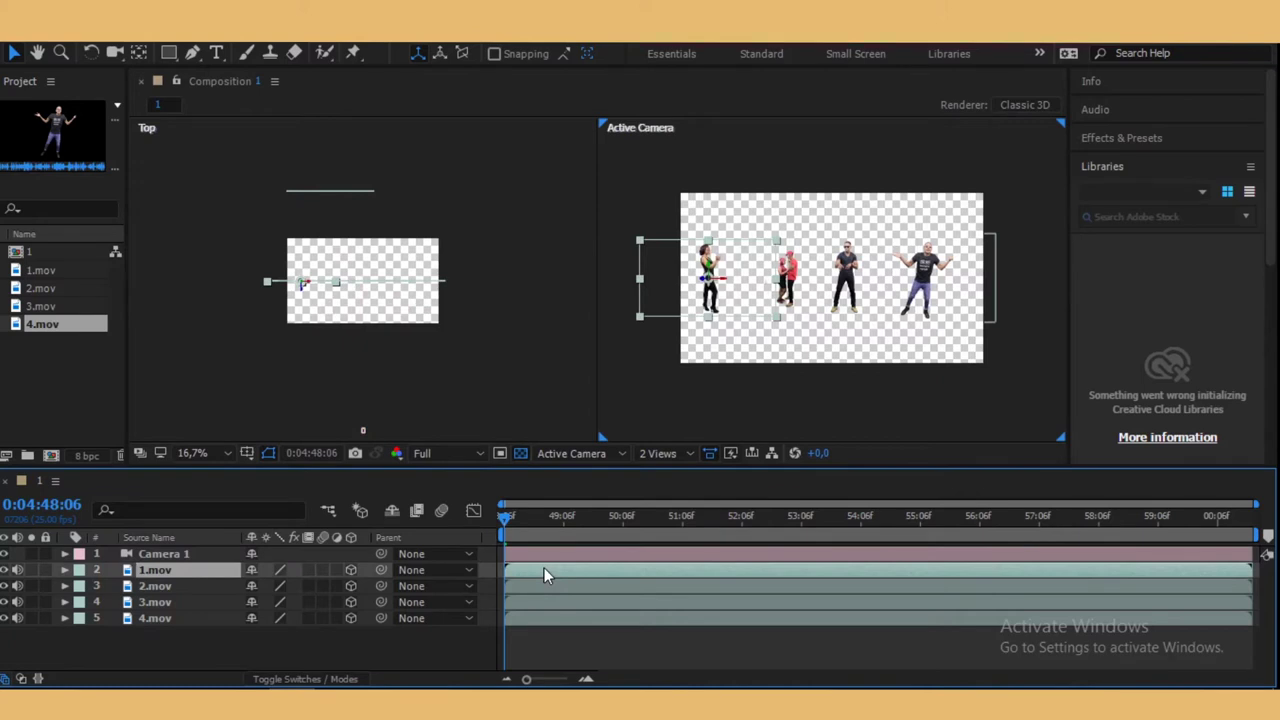
pyautogui.click(165, 553)
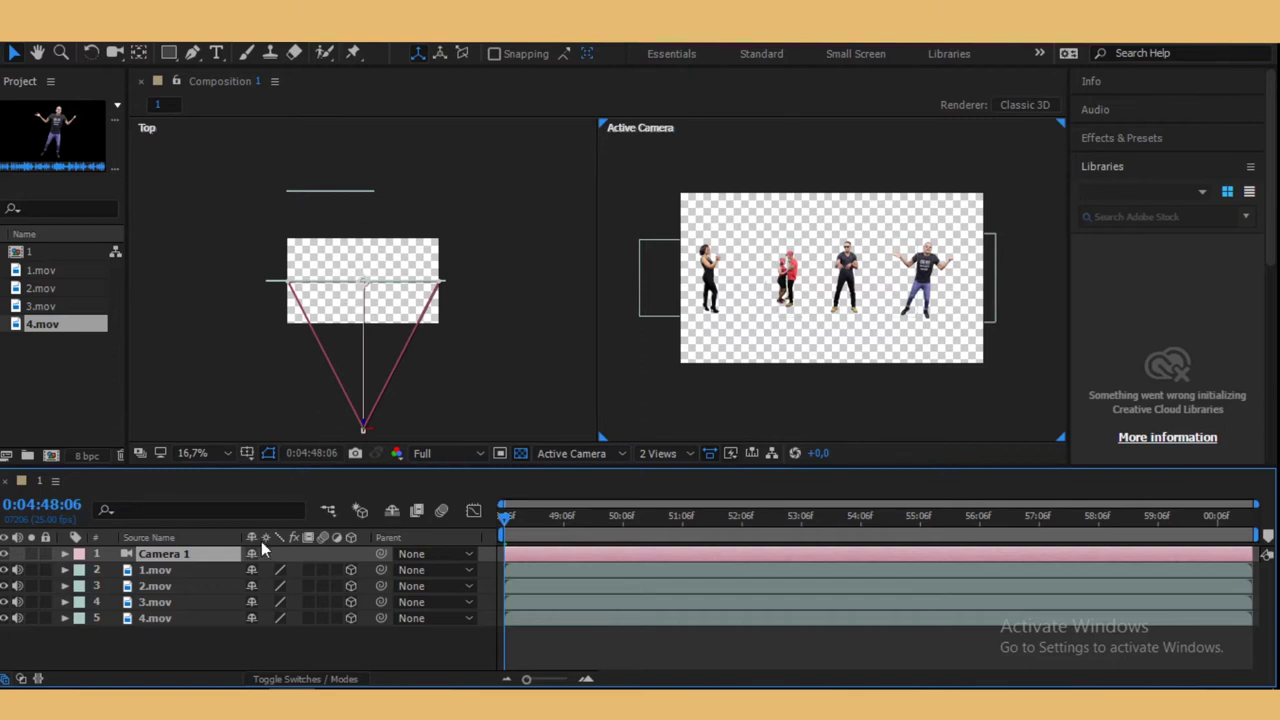
# - Move the 1.mov dancer closer to the camera along Z in the Top view
pyautogui.click(167, 571)
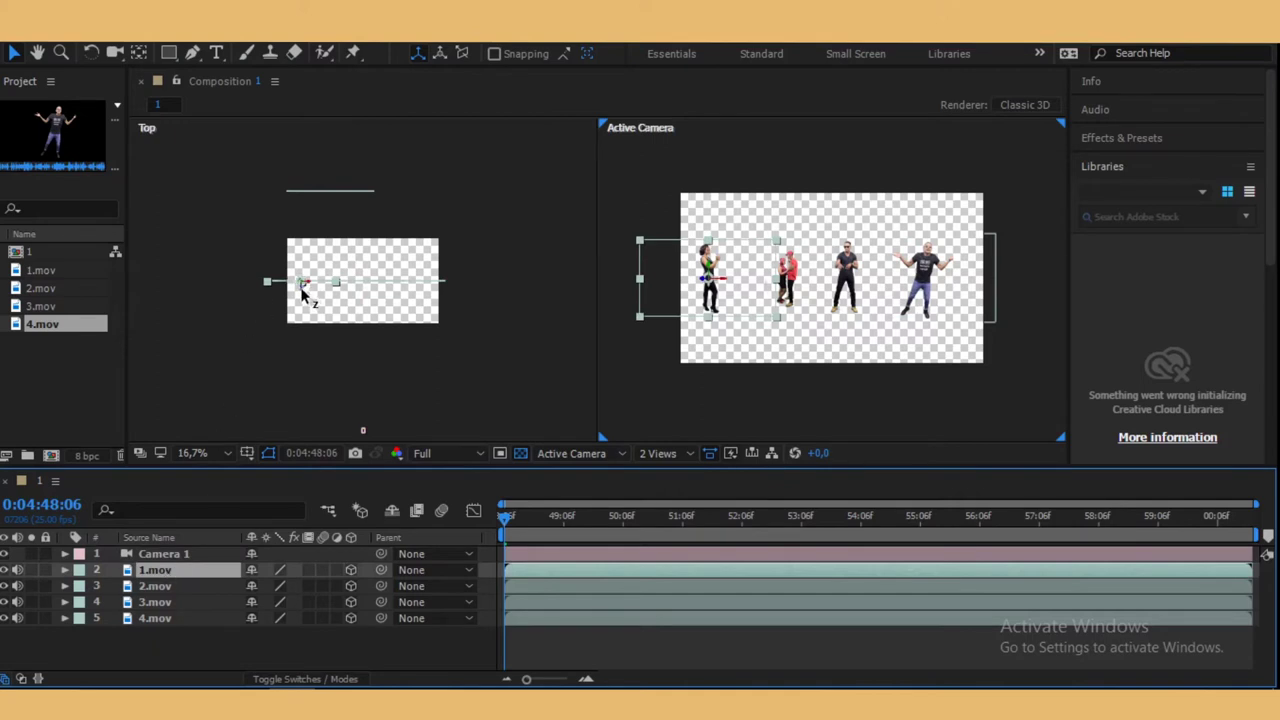
pyautogui.moveTo(302, 289); pyautogui.dragTo(306, 316)
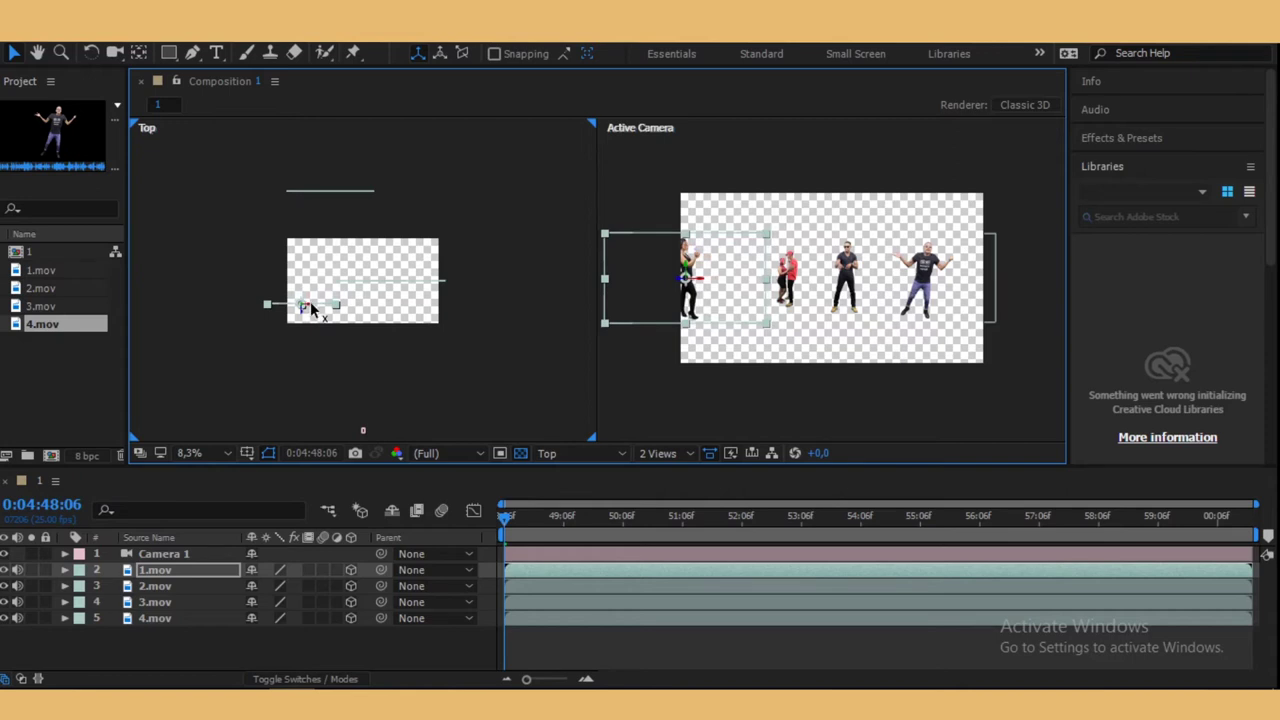
pyautogui.moveTo(311, 310); pyautogui.dragTo(331, 316)
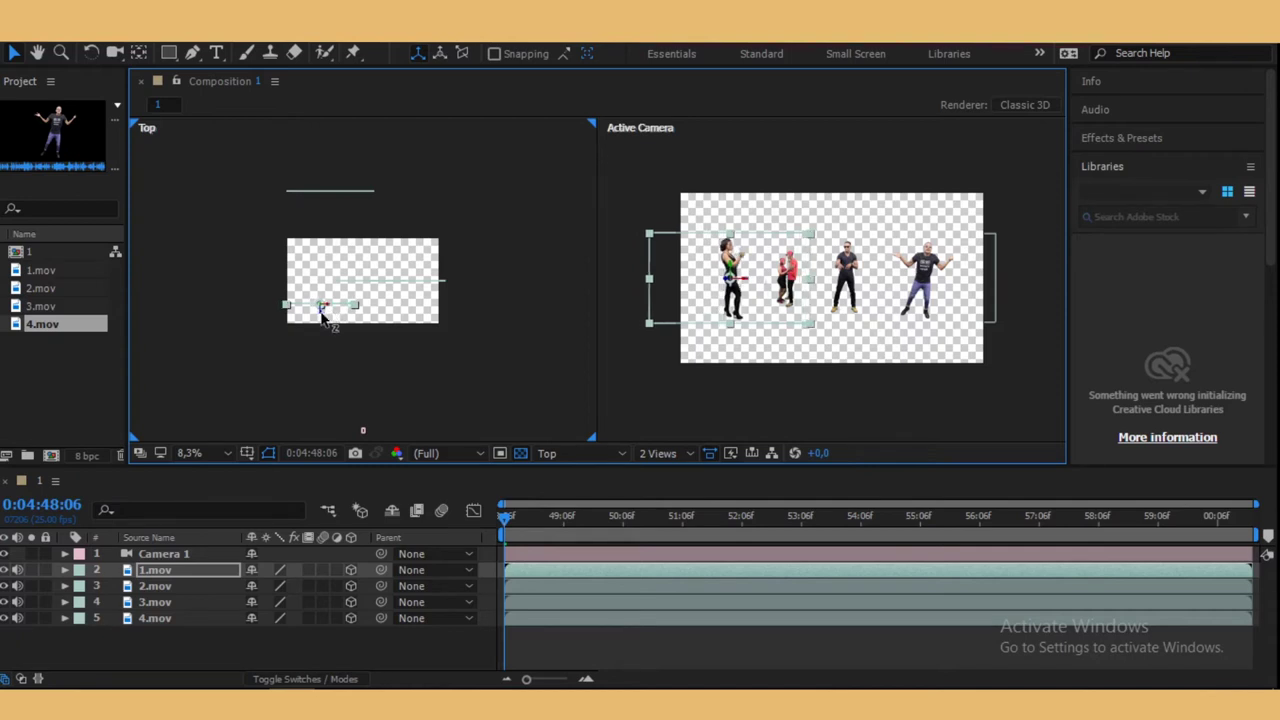
pyautogui.moveTo(322, 314); pyautogui.dragTo(327, 337)
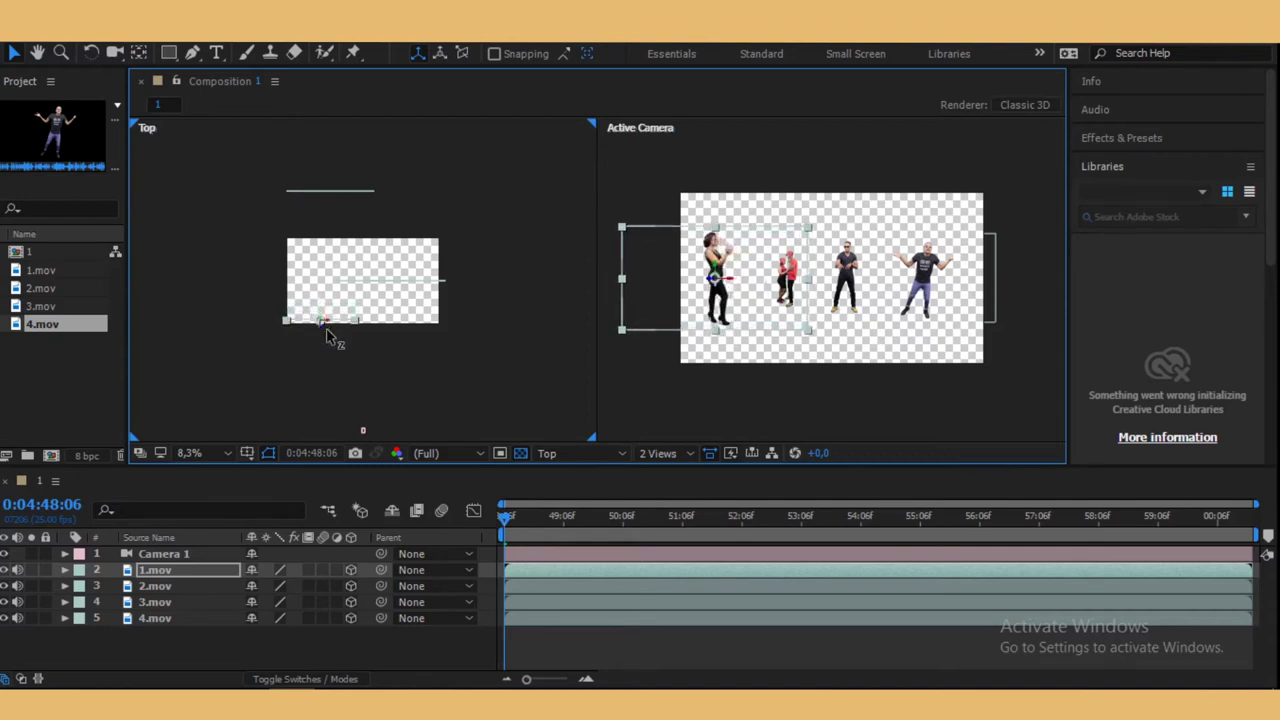
pyautogui.moveTo(330, 335); pyautogui.dragTo(330, 332)
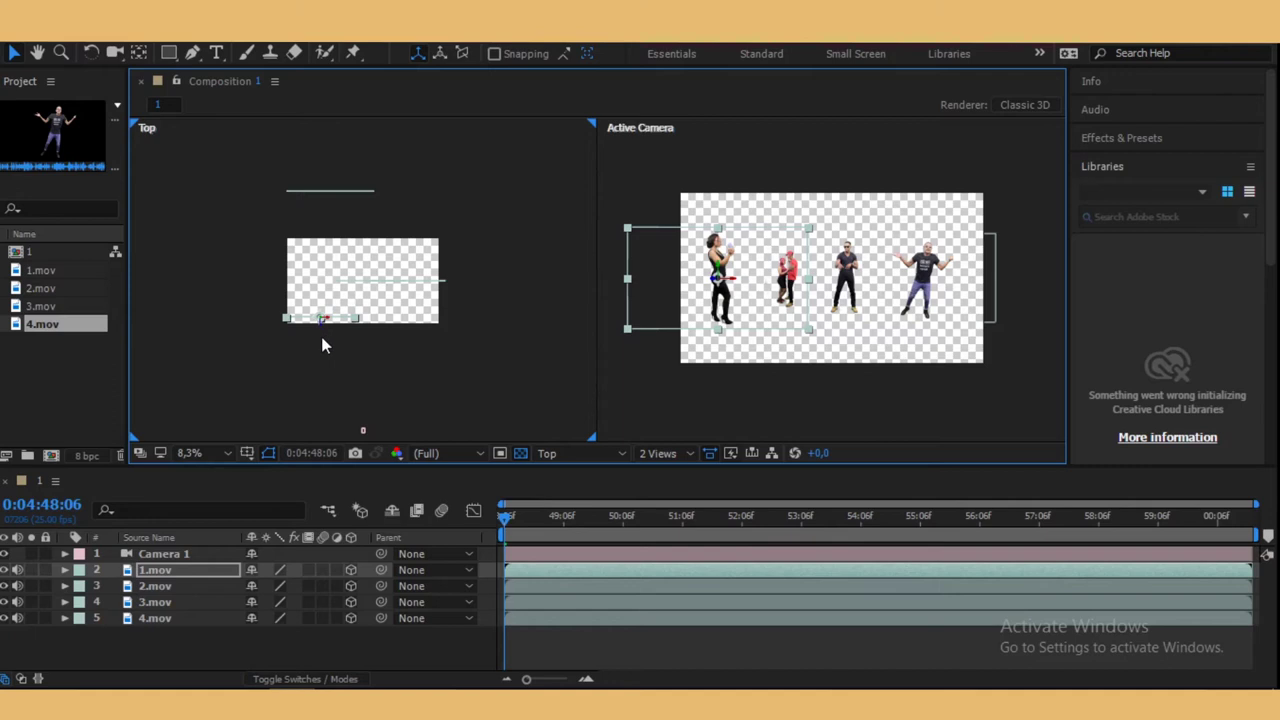
pyautogui.click(167, 586)
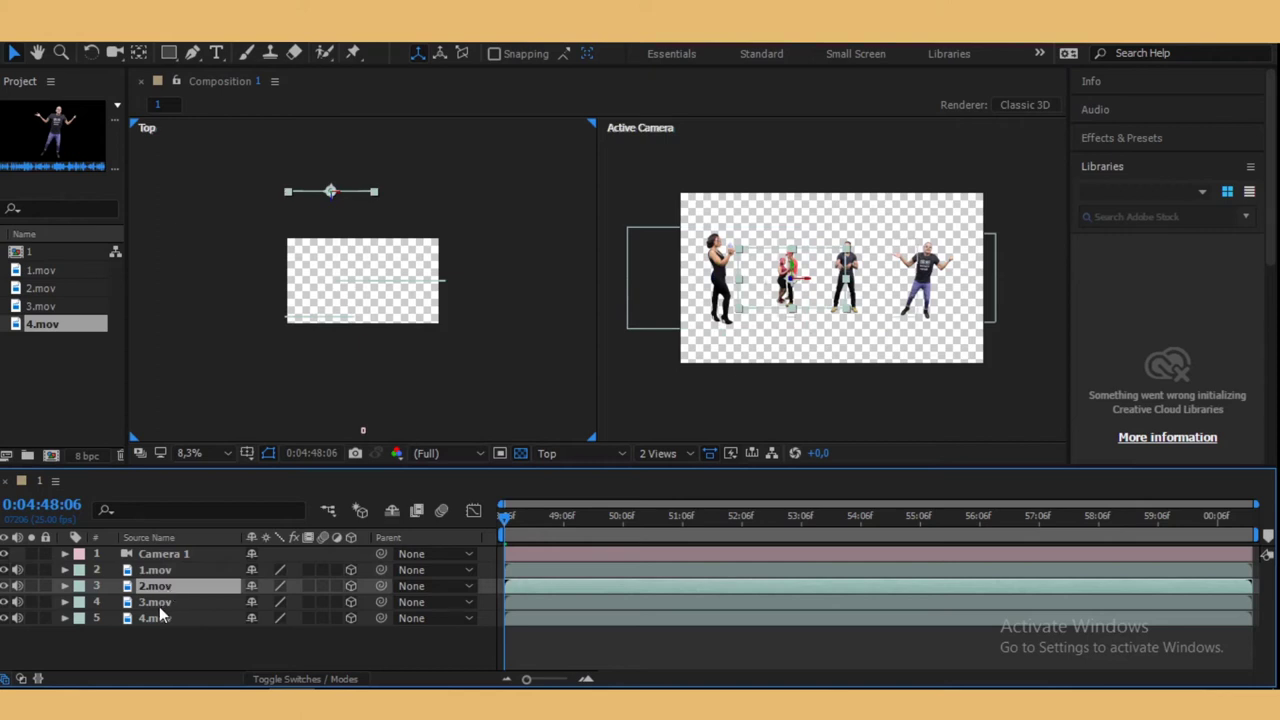
# - Shift 3.mov right, and push 4.mov back in depth and further right
pyautogui.click(158, 603)
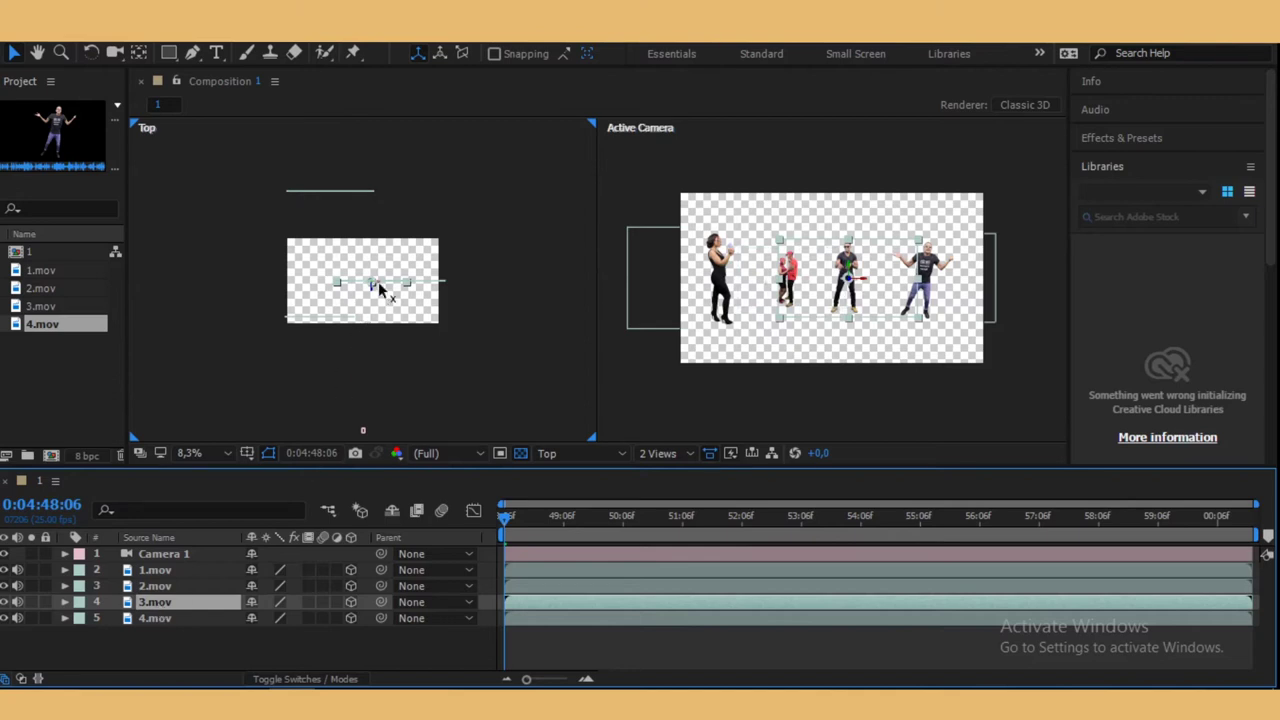
pyautogui.moveTo(378, 281); pyautogui.dragTo(386, 287)
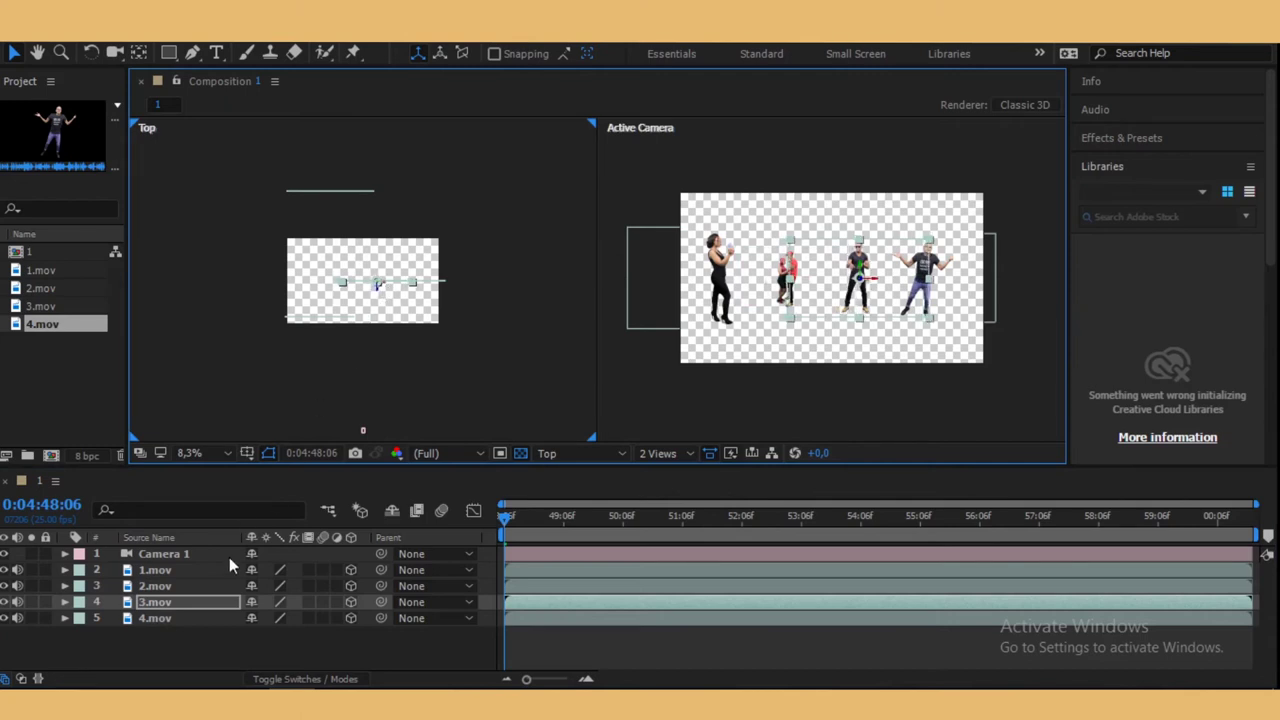
pyautogui.click(160, 619)
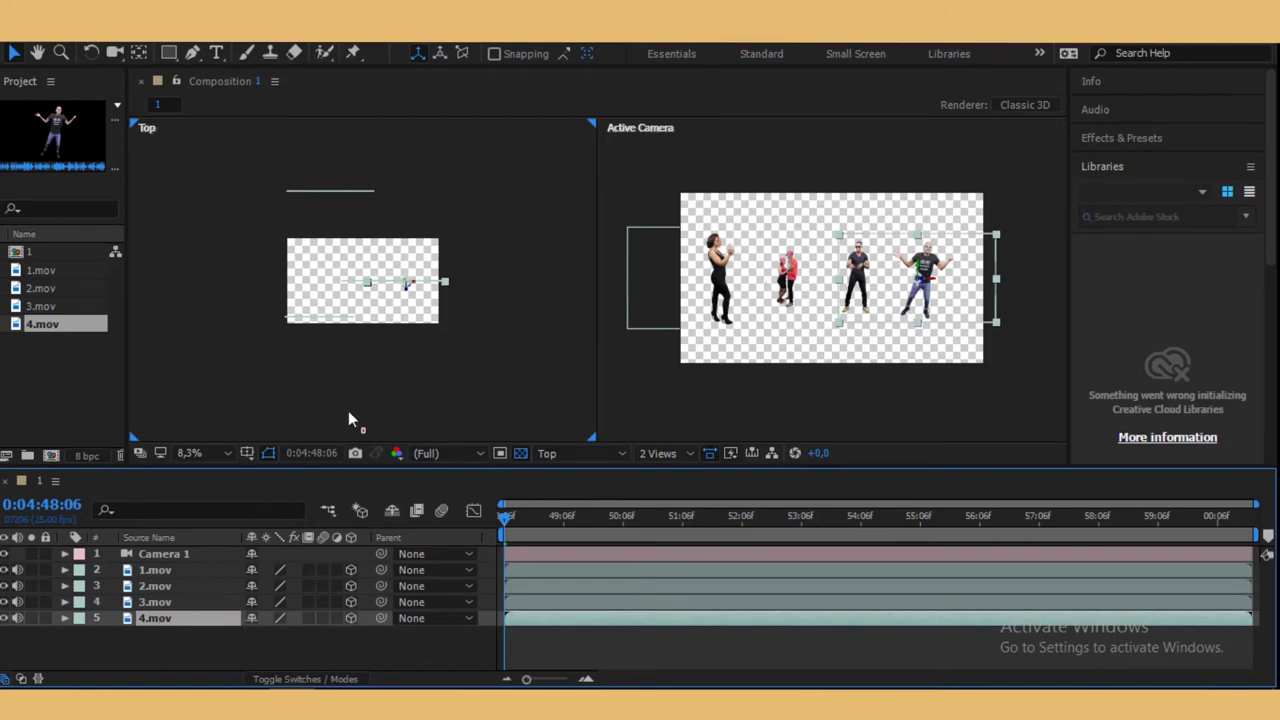
pyautogui.click(406, 290)
pyautogui.moveTo(406, 290); pyautogui.dragTo(412, 246)
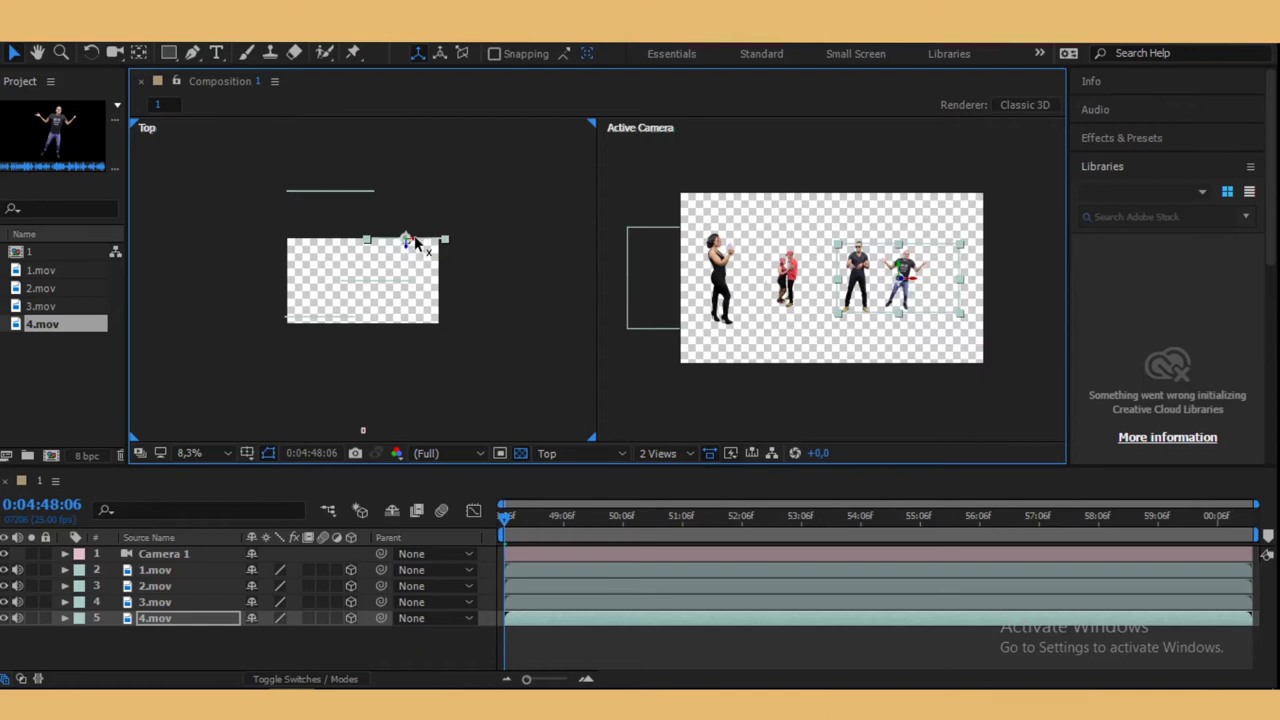
pyautogui.moveTo(415, 241); pyautogui.dragTo(452, 241)
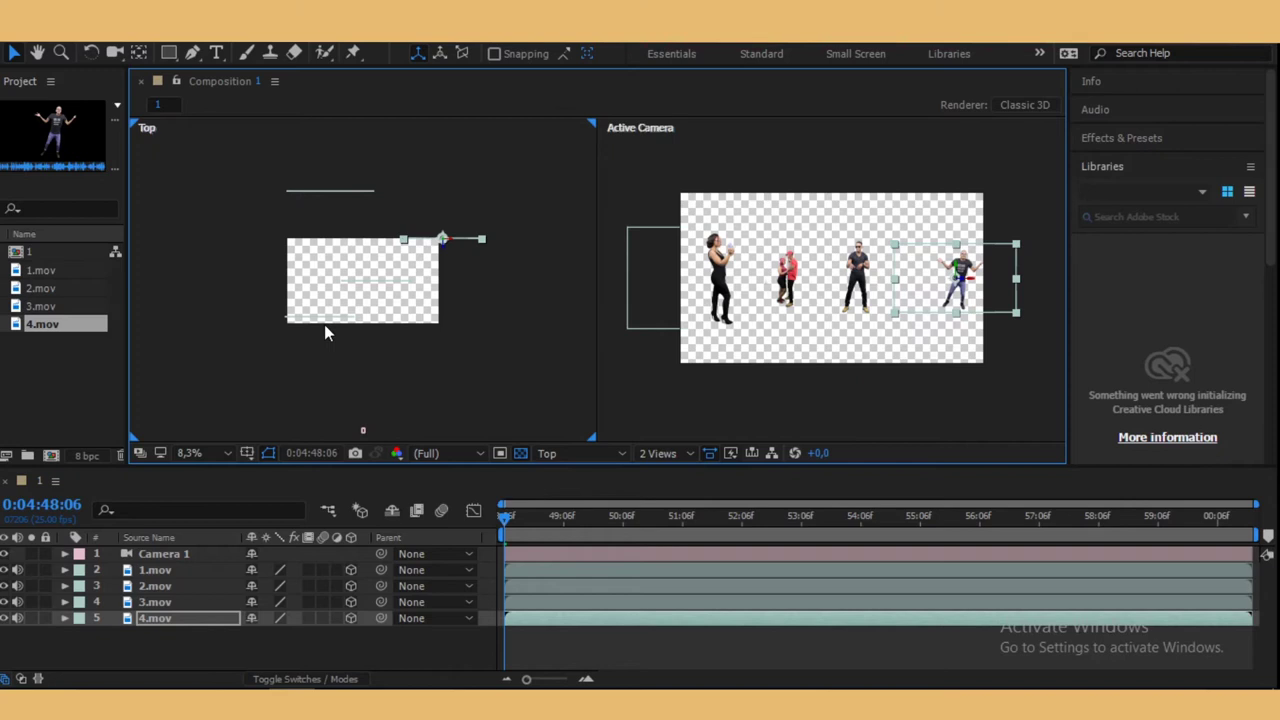
pyautogui.click(535, 602)
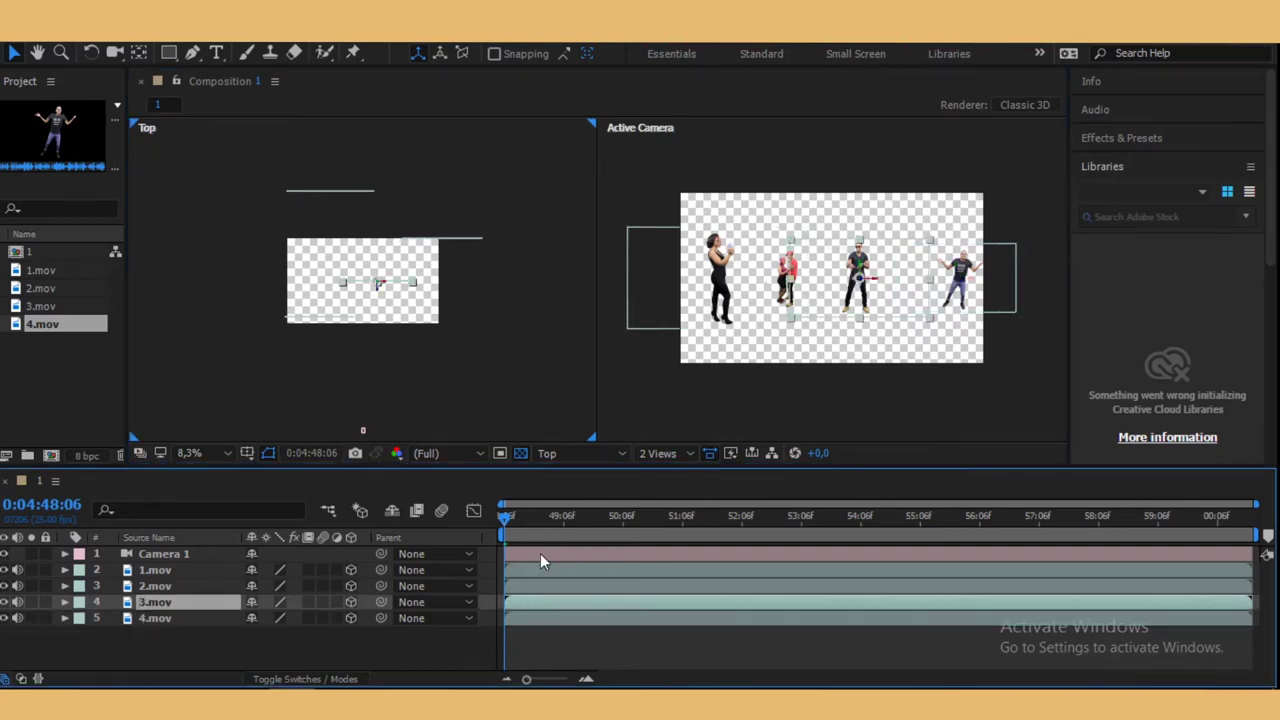
# - Select the camera layer and return the playhead to the composition start
pyautogui.click(540, 553)
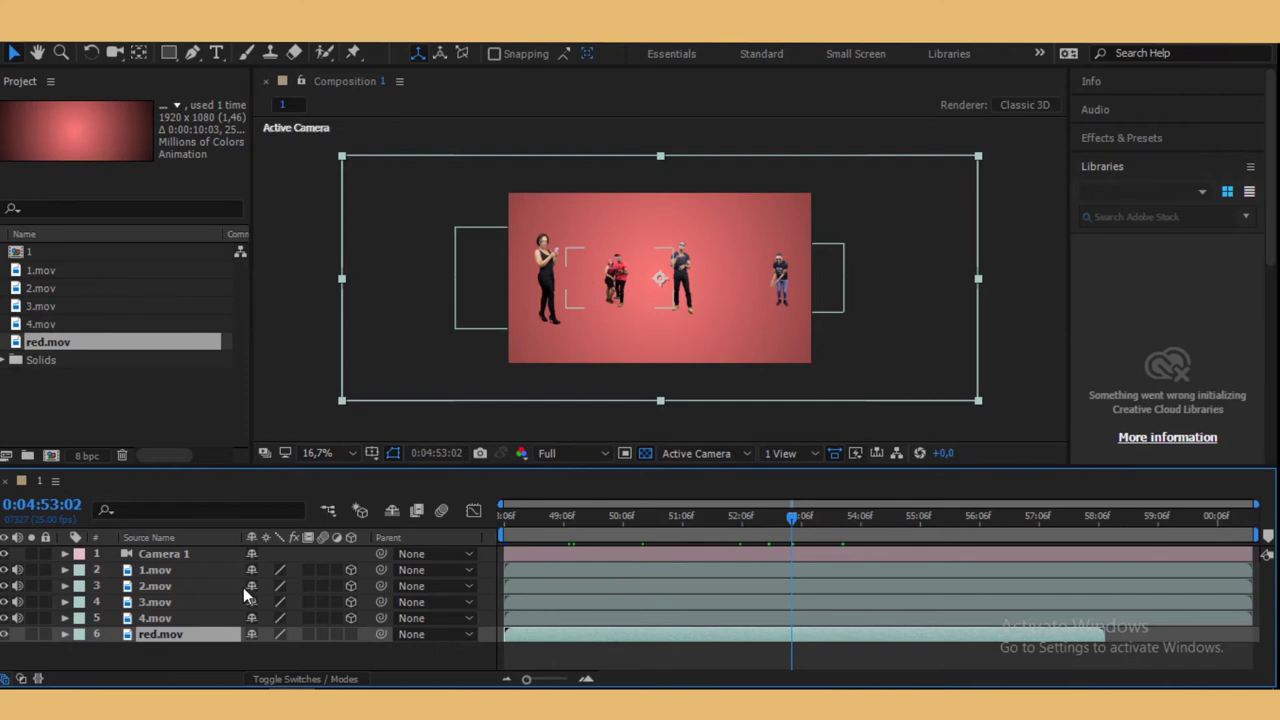
pyautogui.moveTo(771, 523); pyautogui.dragTo(478, 520)
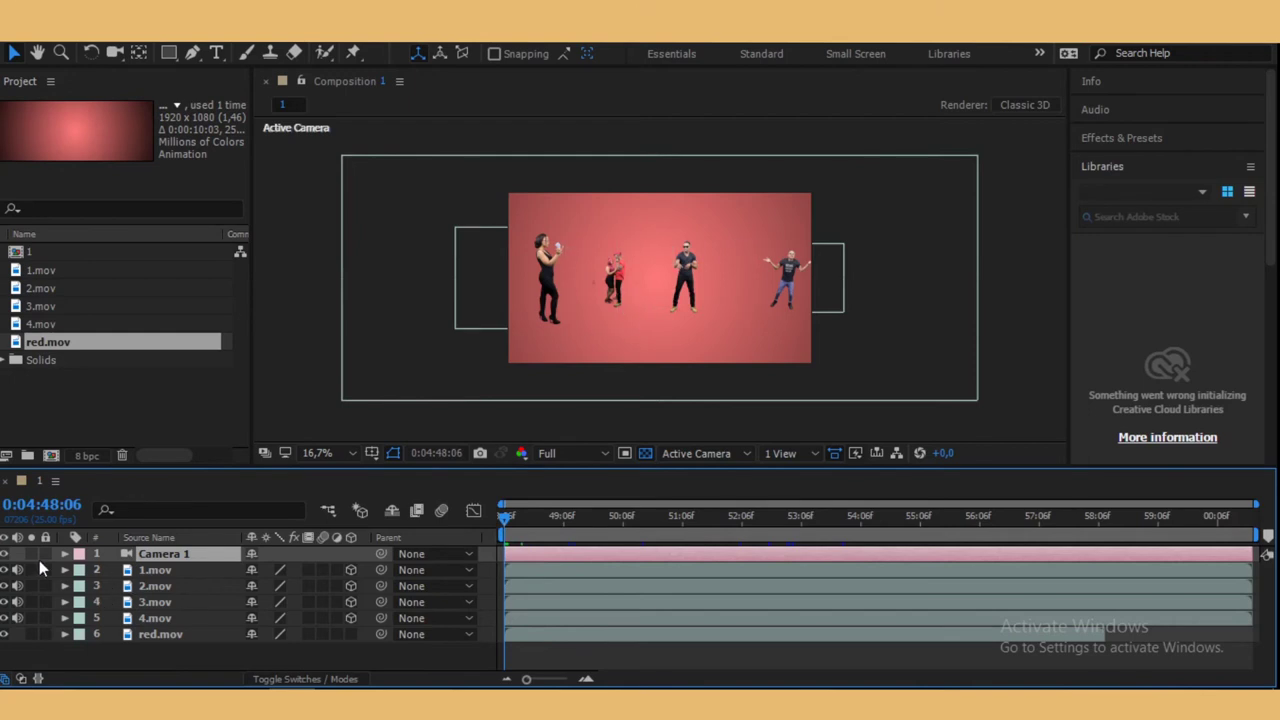
# - Open Camera 1's Transform properties and set start keyframes on all of them
pyautogui.click(64, 554)
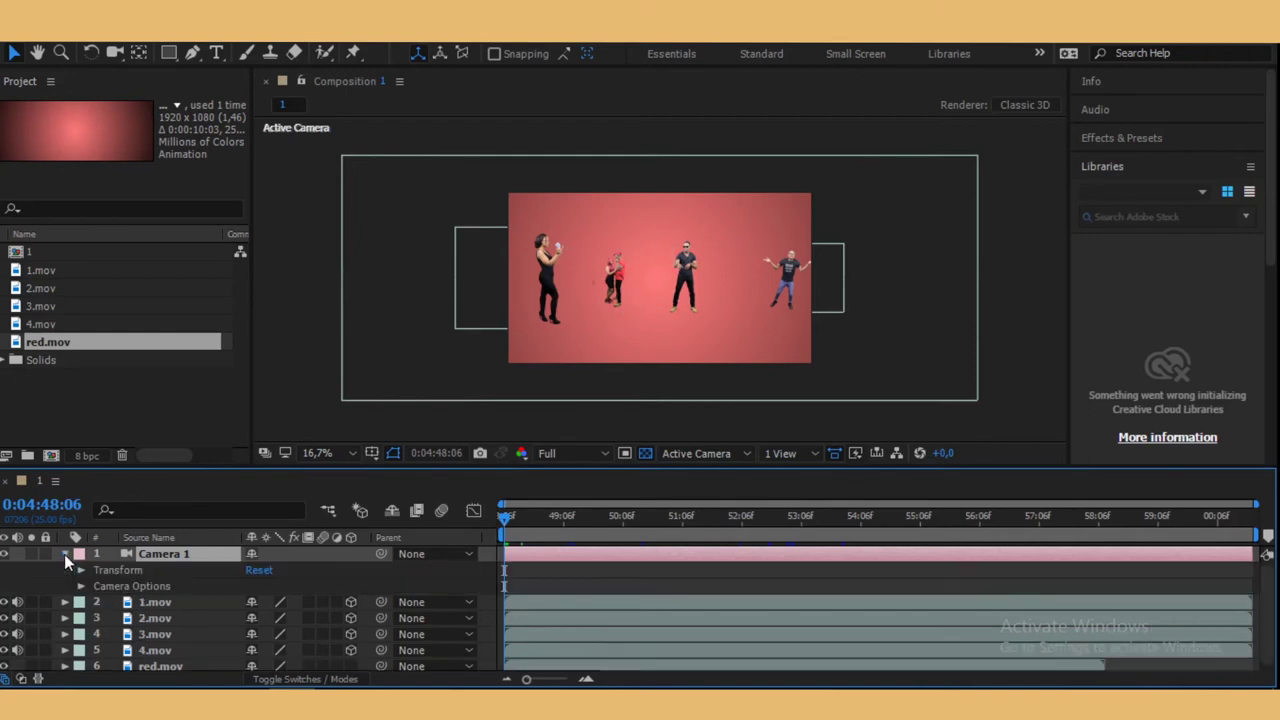
pyautogui.click(81, 570)
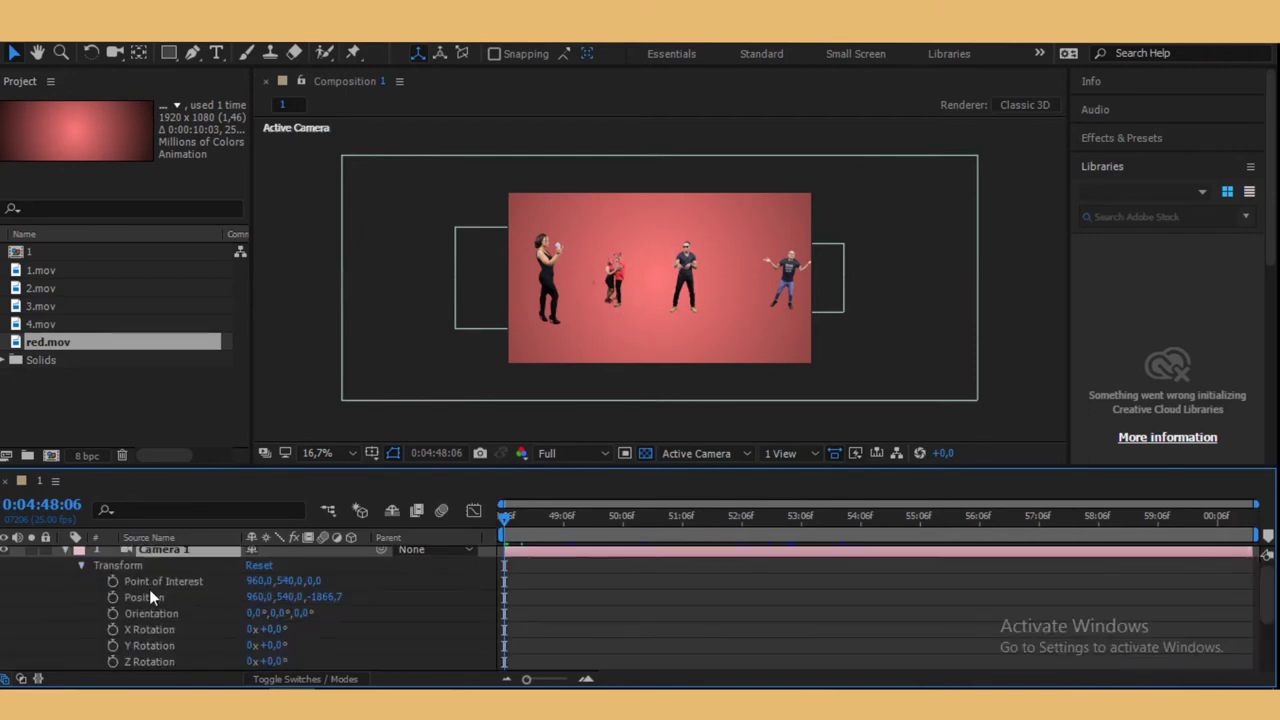
pyautogui.scroll(-1, 619, 612)
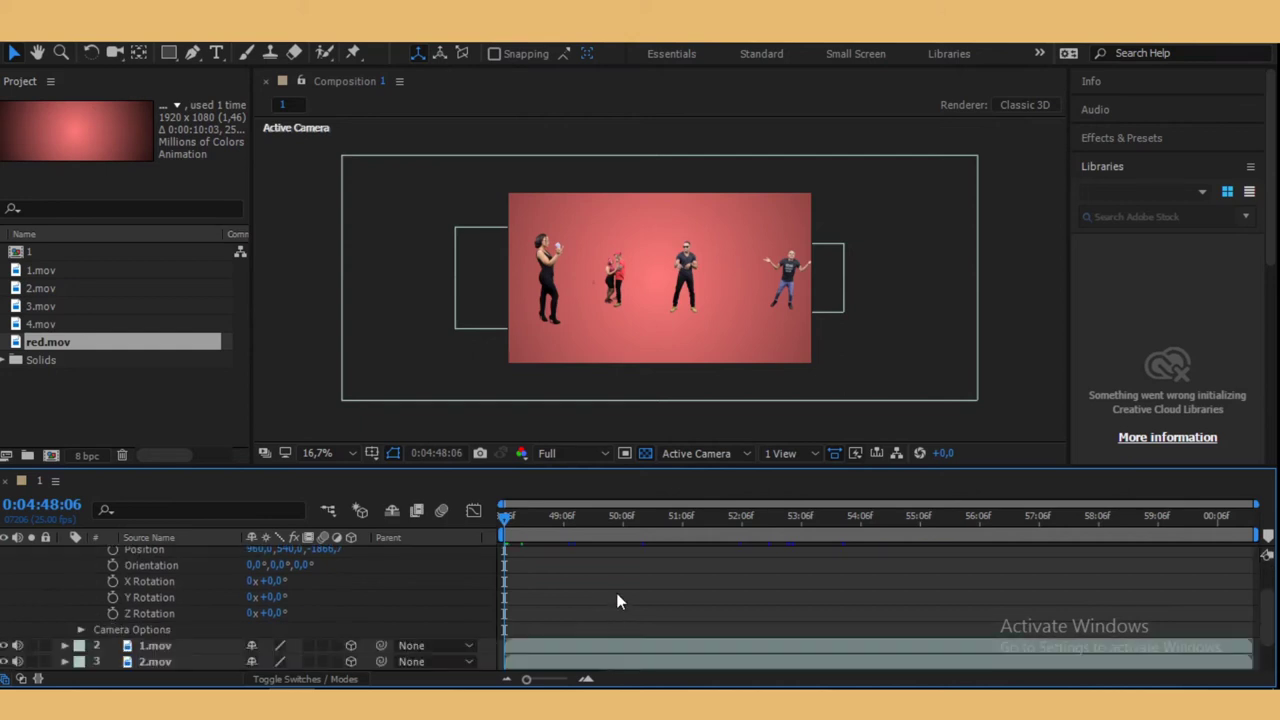
pyautogui.scroll(1, 617, 601)
pyautogui.moveTo(113, 581); pyautogui.dragTo(113, 661)
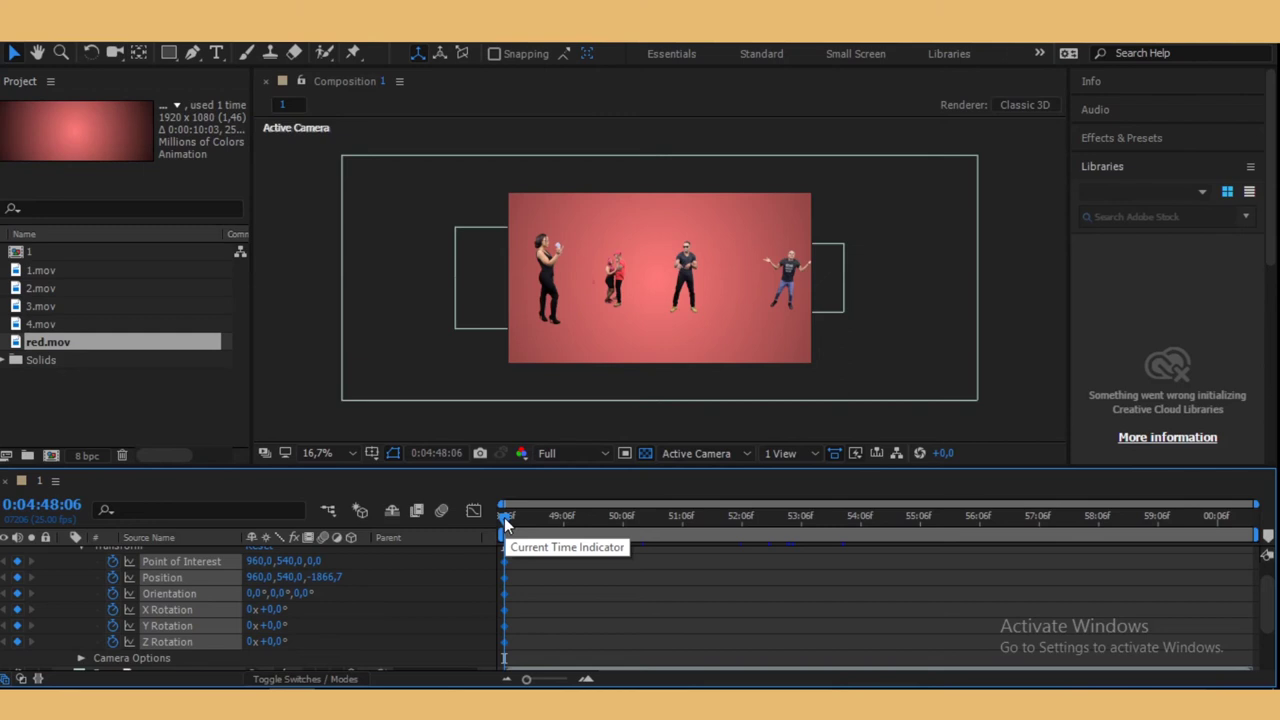
# - About a second later, dolly and track Camera 1 in toward the first dancer (Z -1502.4)
pyautogui.moveTo(504, 517); pyautogui.dragTo(588, 528)
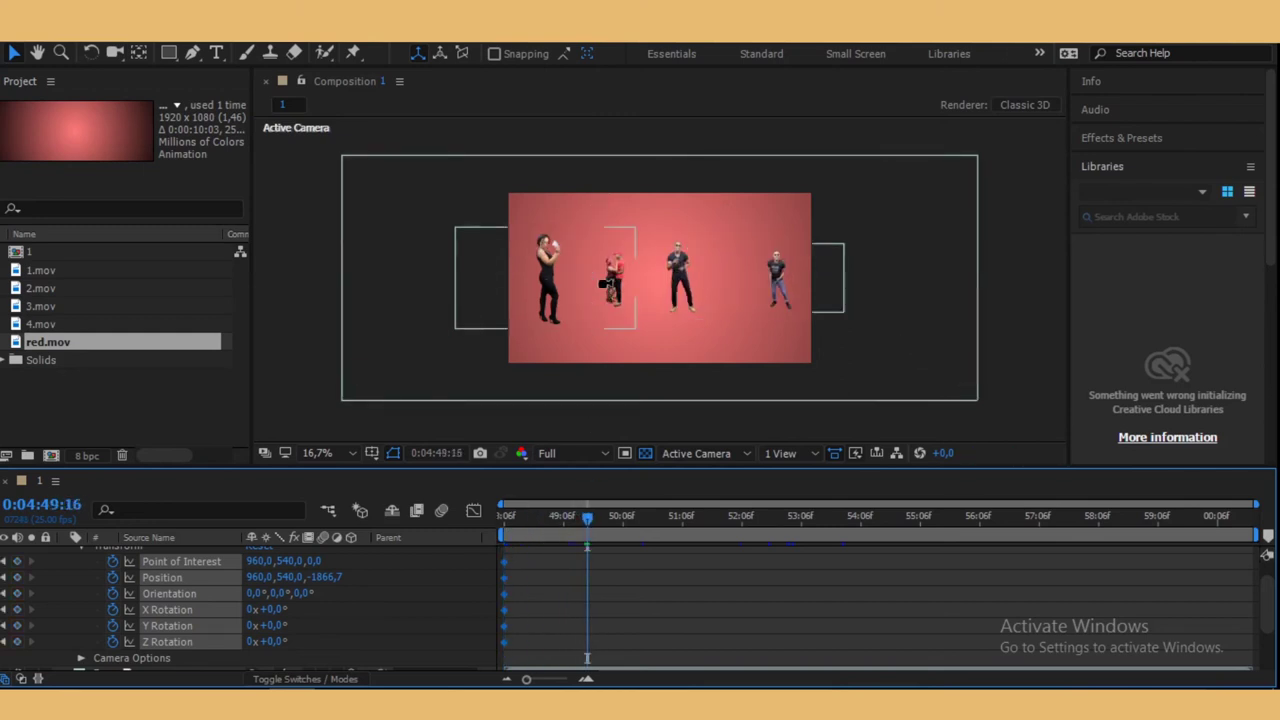
pyautogui.press('c')
pyautogui.press('c')
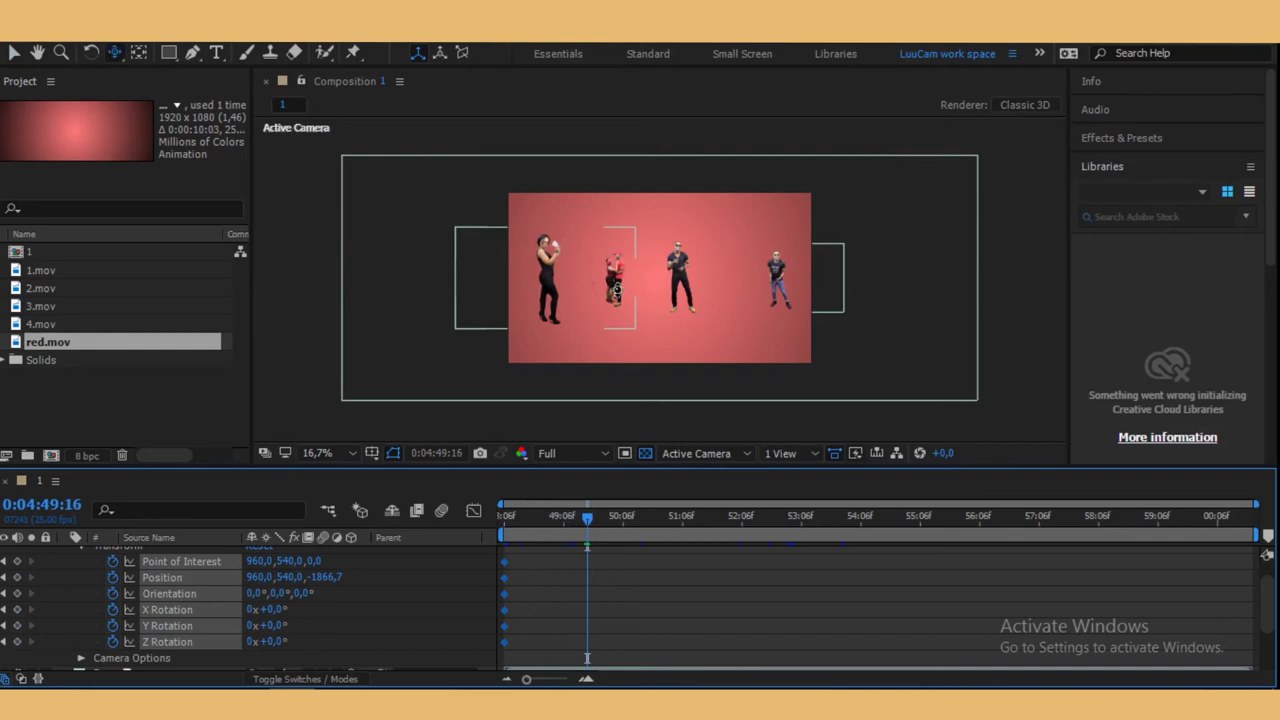
pyautogui.moveTo(561, 278); pyautogui.dragTo(551, 254)
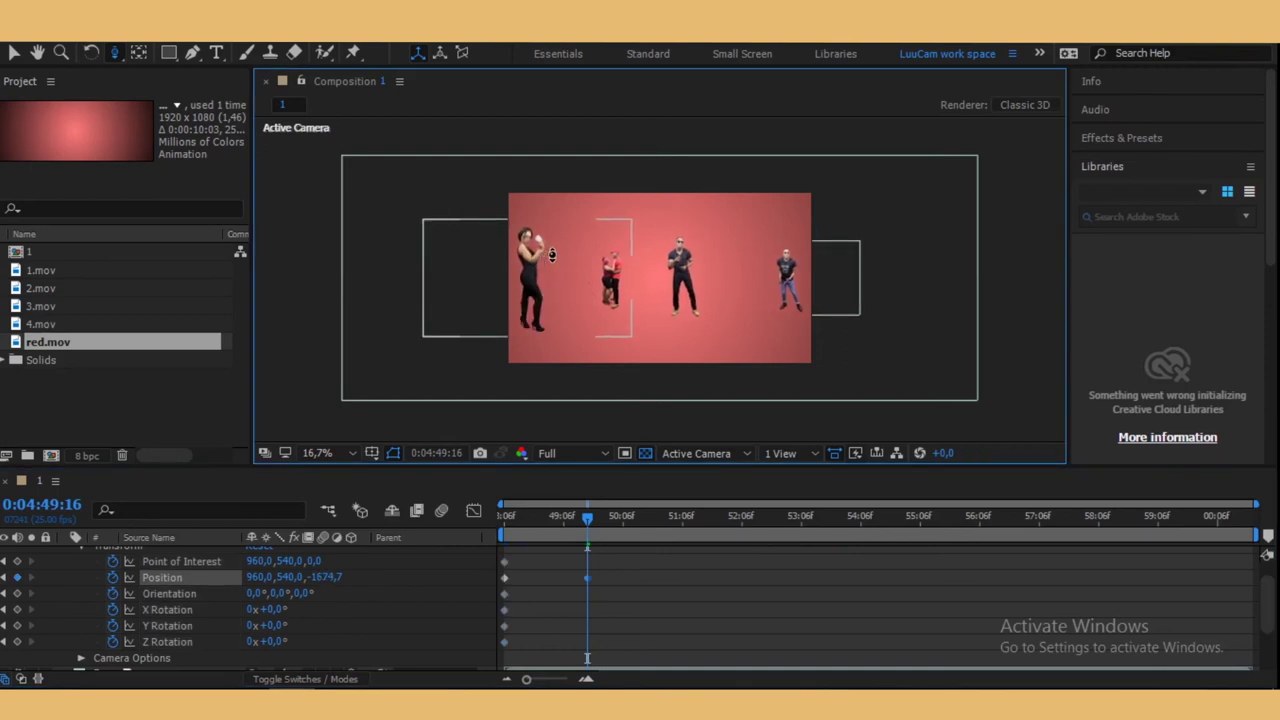
pyautogui.press('c')
pyautogui.moveTo(552, 254); pyautogui.dragTo(559, 257)
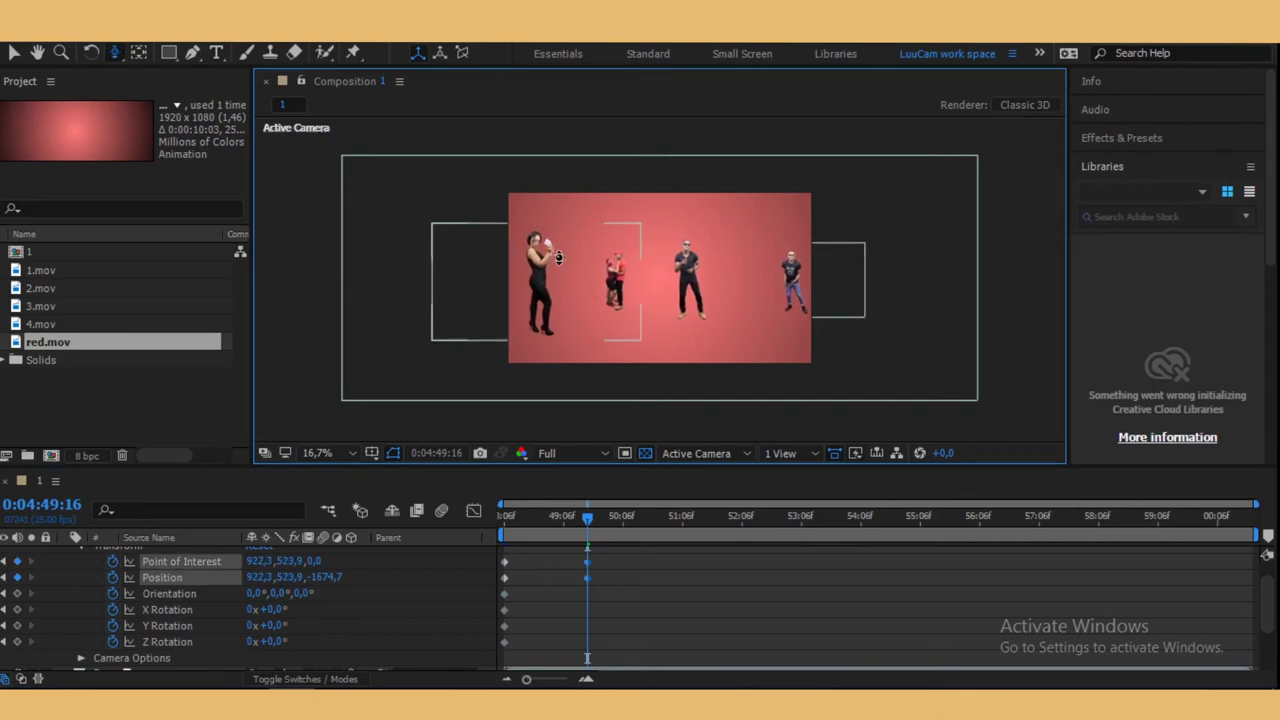
pyautogui.moveTo(559, 257); pyautogui.dragTo(560, 243)
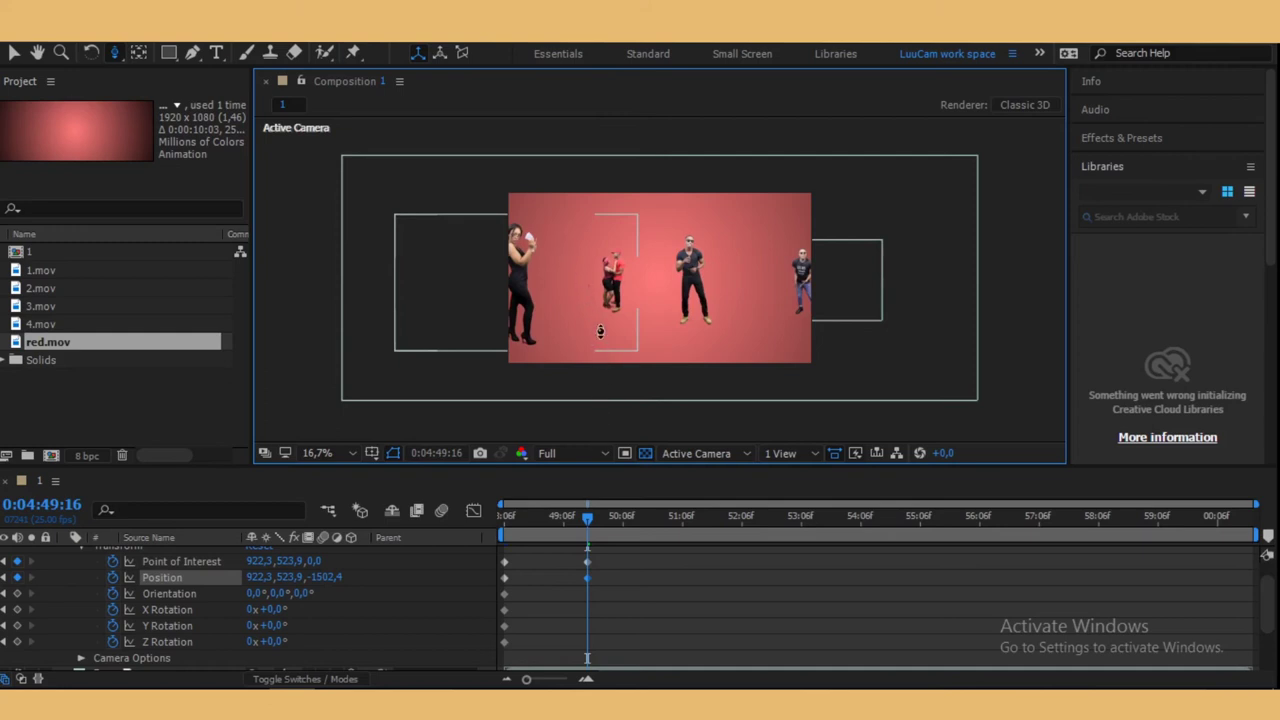
pyautogui.press('c')
pyautogui.moveTo(589, 516); pyautogui.dragTo(656, 525)
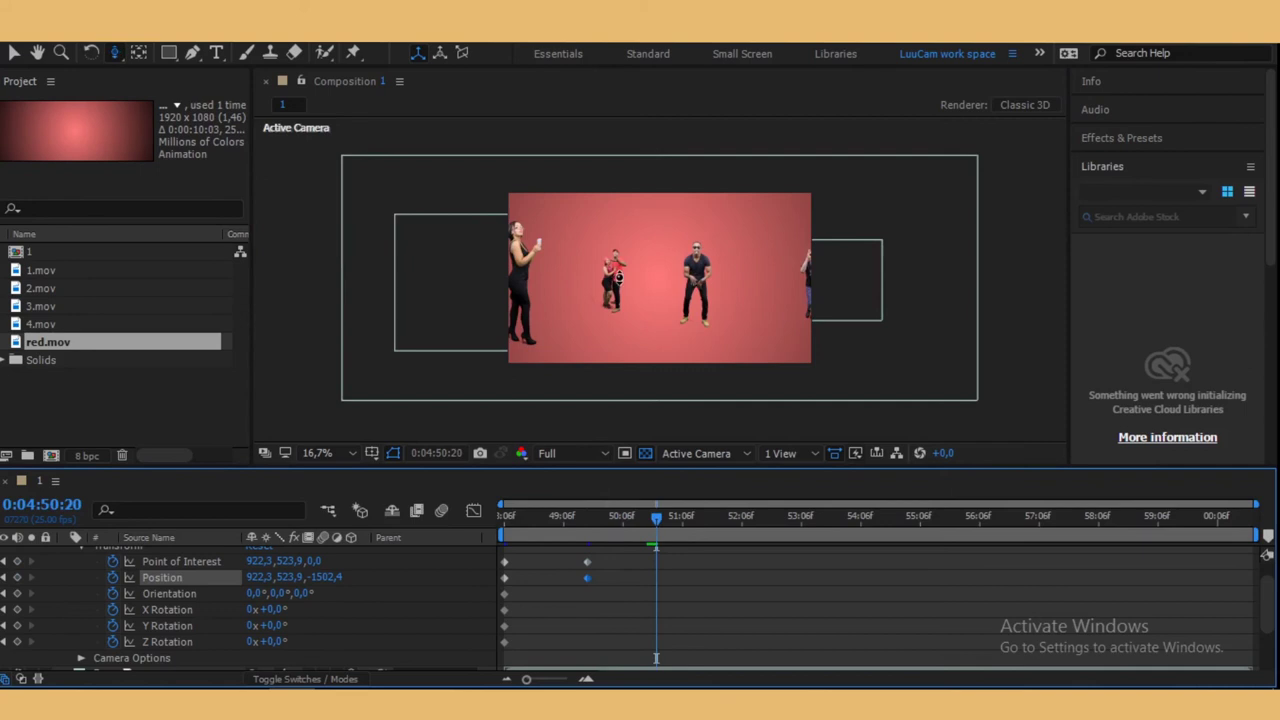
# - Dolly and pan the camera in close on the couple in red, then advance toward 0:04:53:00
pyautogui.moveTo(614, 265)
pyautogui.mouseDown()
pyautogui.moveTo(615, 251)
pyautogui.moveTo(597, 270)
pyautogui.moveTo(603, 234)
pyautogui.mouseUp()
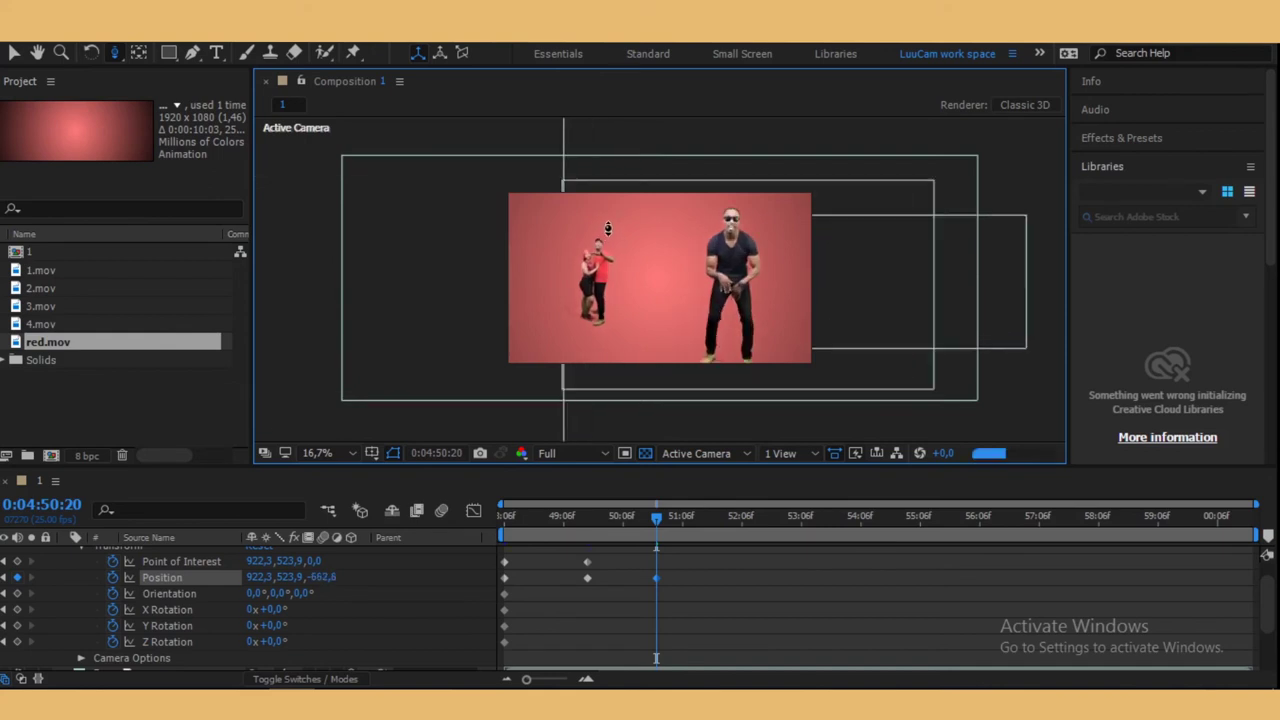
pyautogui.moveTo(583, 278); pyautogui.dragTo(559, 247)
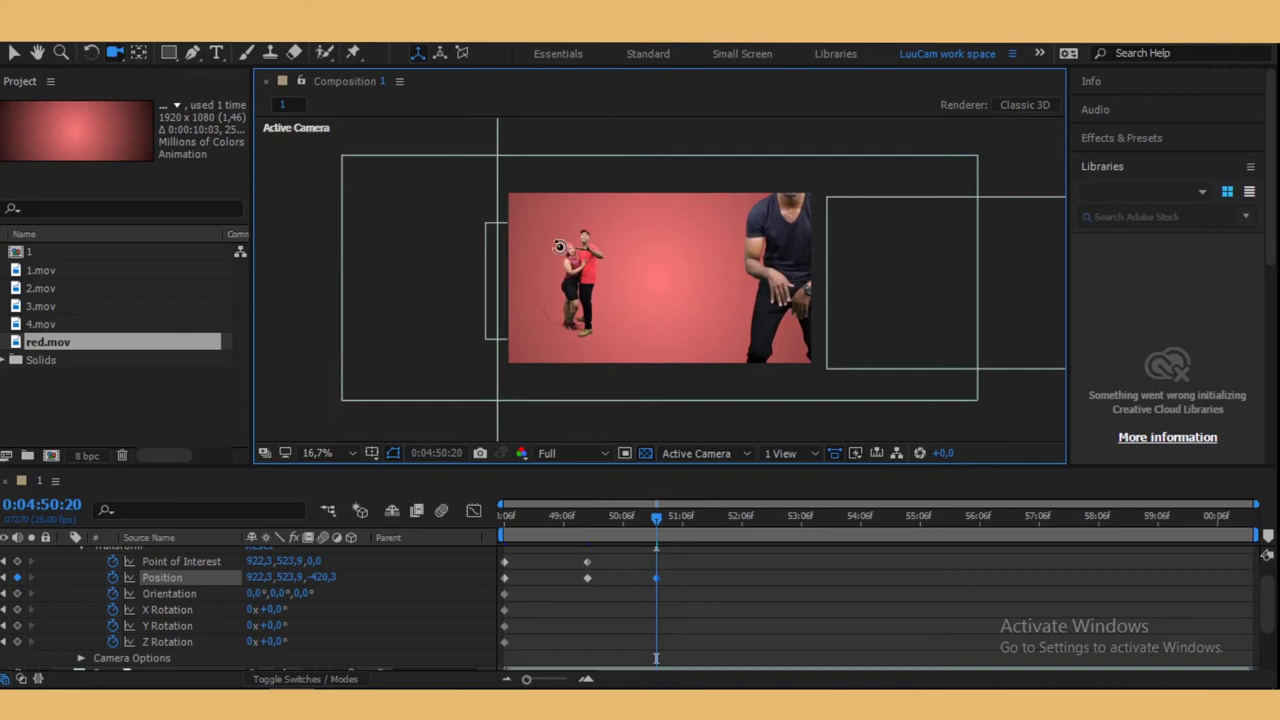
pyautogui.moveTo(560, 248); pyautogui.dragTo(651, 251)
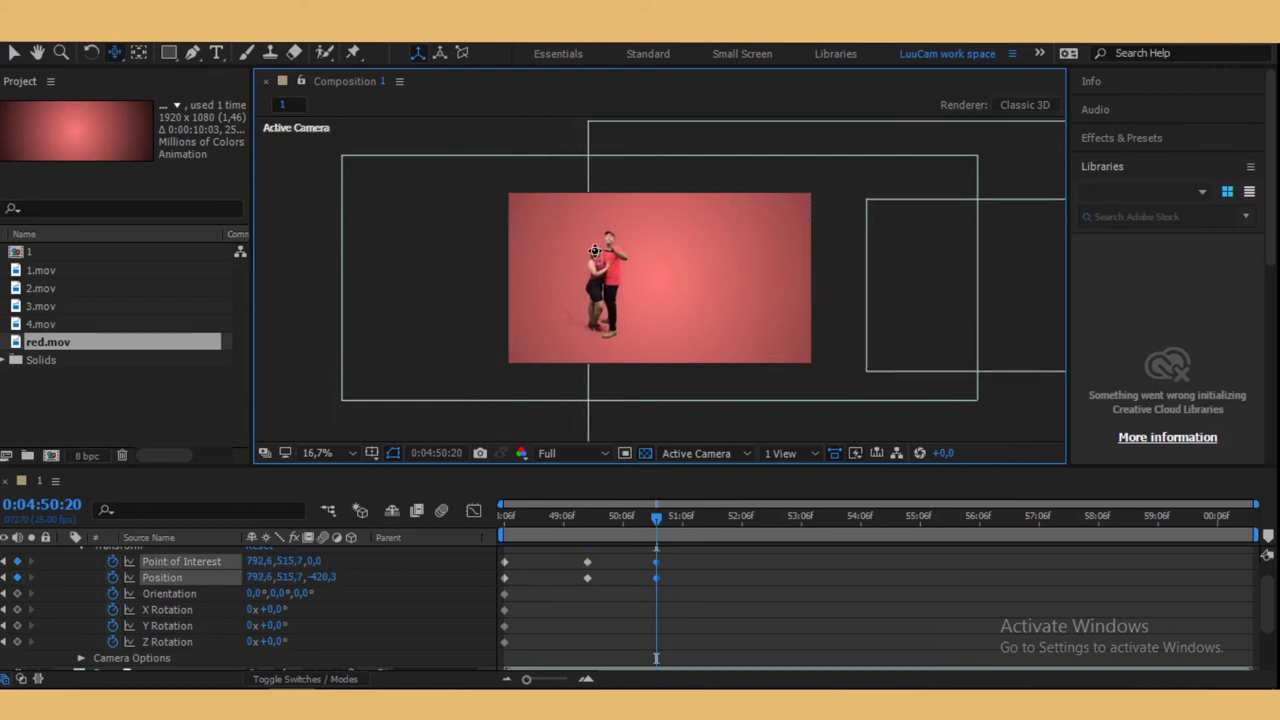
pyautogui.moveTo(596, 250); pyautogui.dragTo(598, 268)
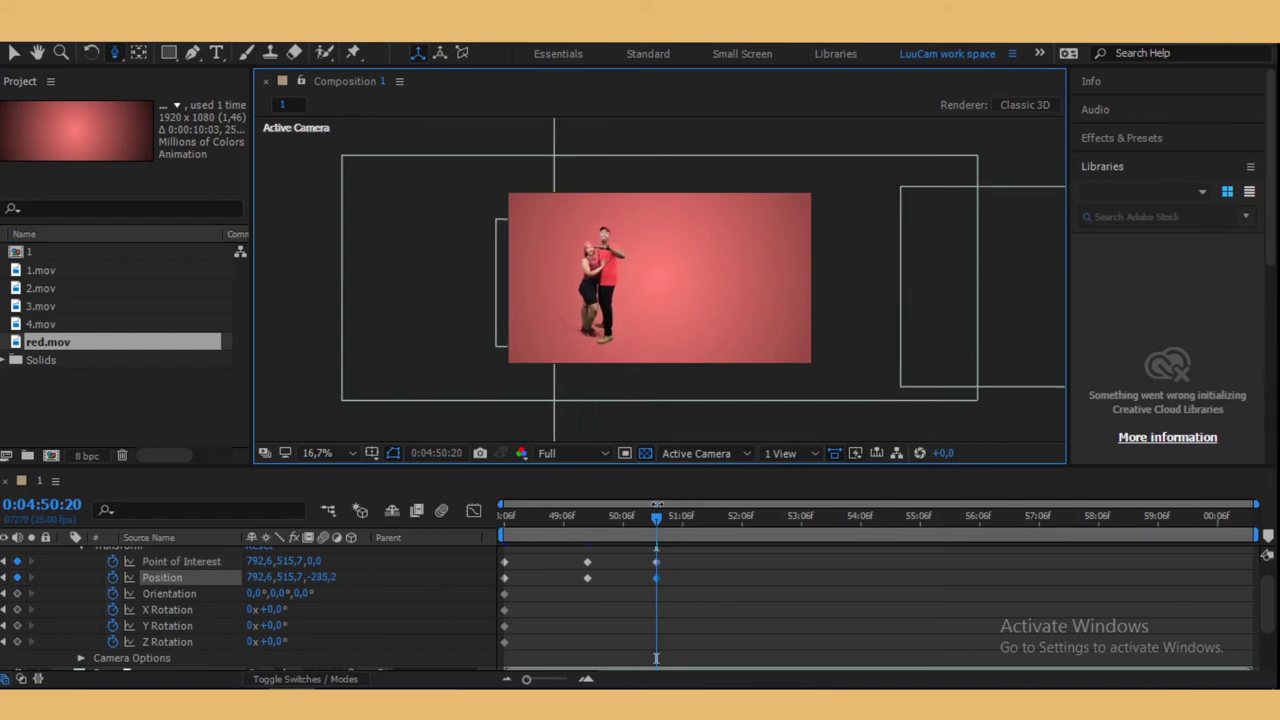
pyautogui.moveTo(659, 517); pyautogui.dragTo(790, 538)
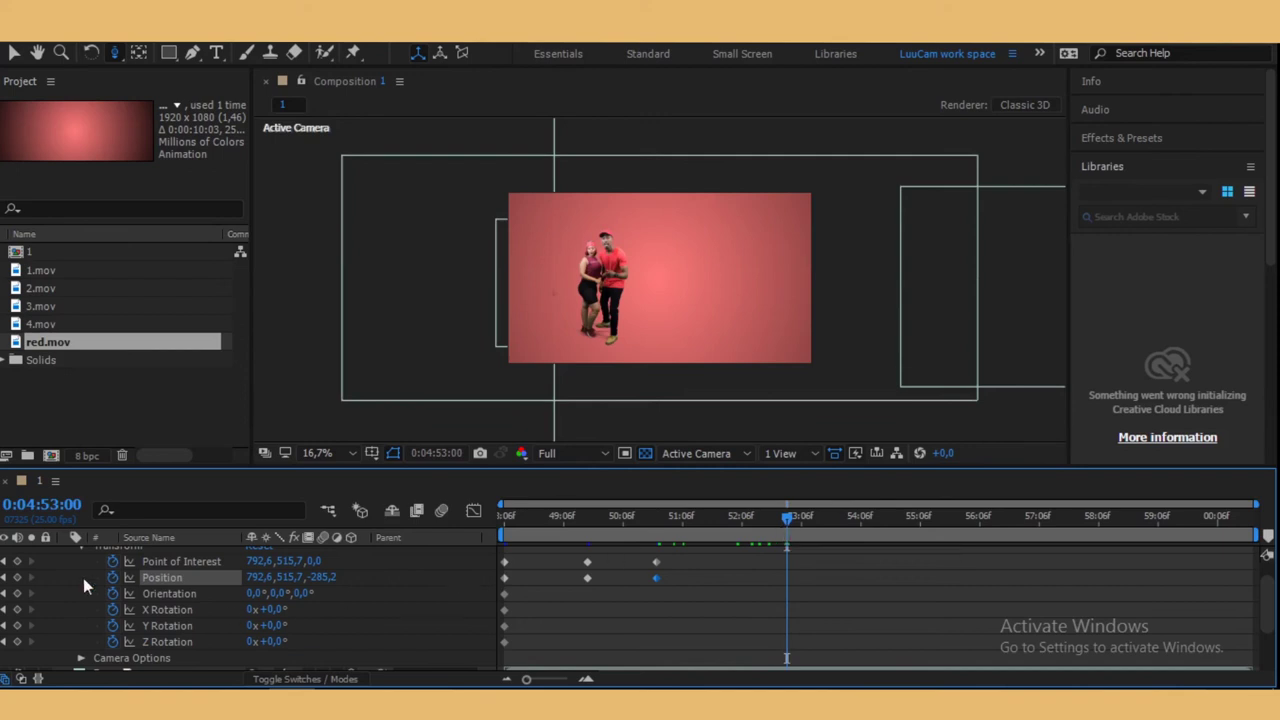
# - Keyframe all camera properties at 0:04:53:00, then pull the camera back at 0:04:53:07
pyautogui.moveTo(17, 561); pyautogui.dragTo(17, 641)
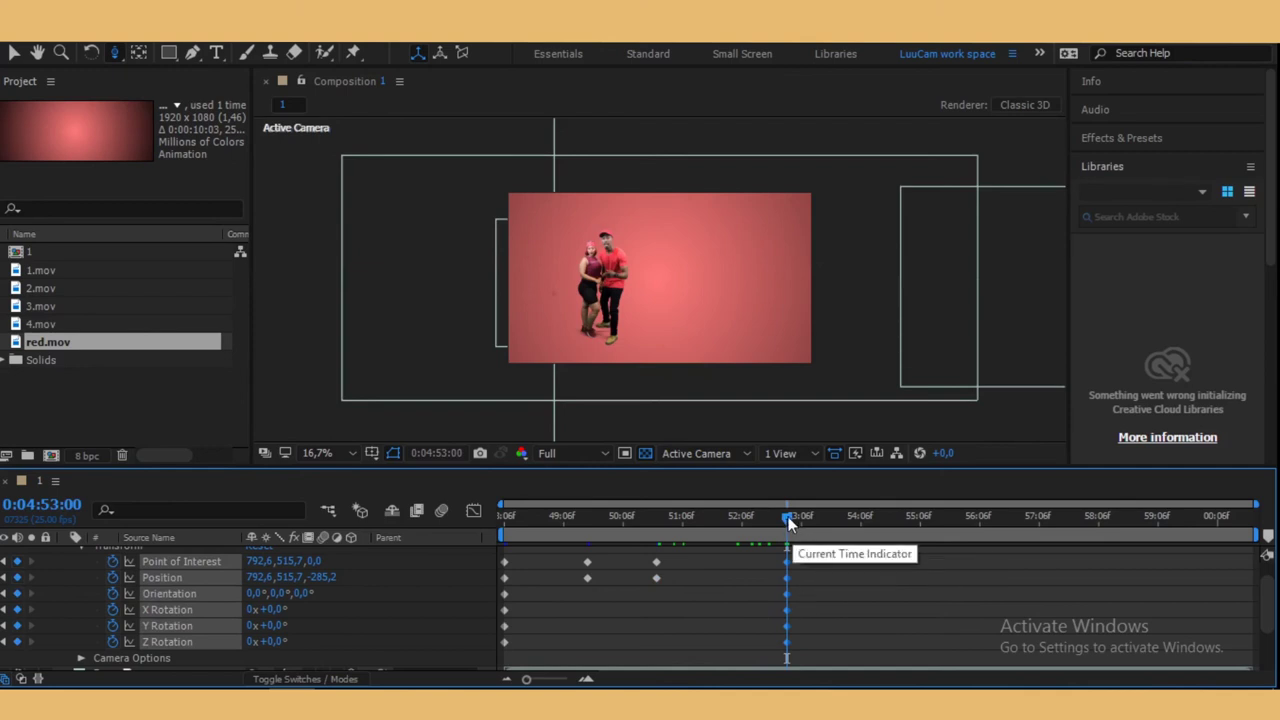
pyautogui.moveTo(790, 516); pyautogui.dragTo(806, 526)
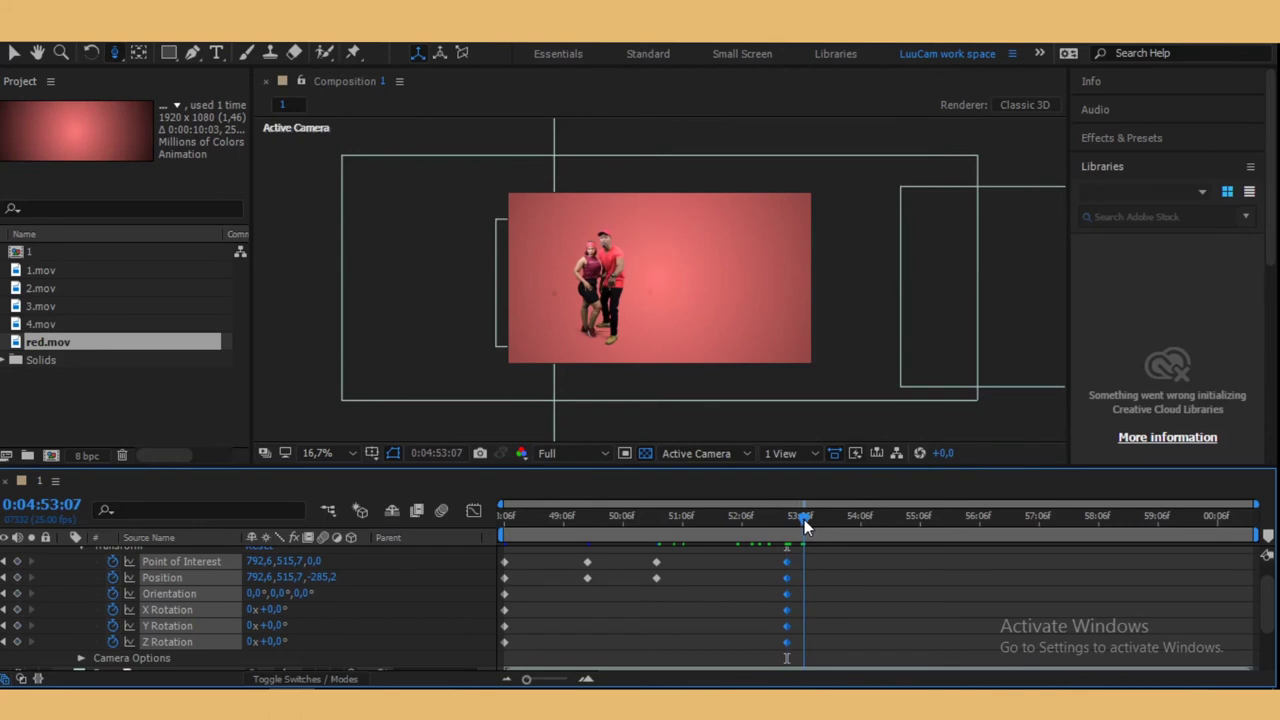
pyautogui.click(678, 258)
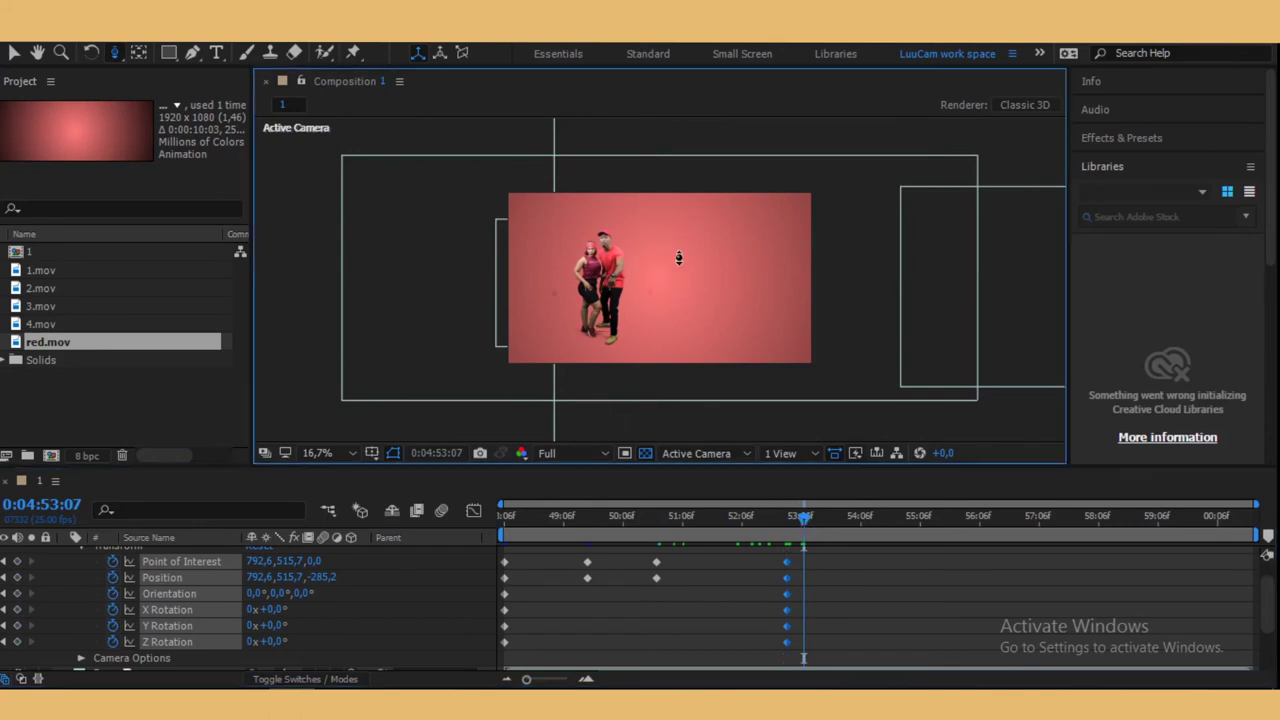
pyautogui.moveTo(678, 258)
pyautogui.mouseDown()
pyautogui.moveTo(666, 389)
pyautogui.moveTo(687, 617)
pyautogui.mouseUp()
# - Pan the camera over to the dark-shirt dancer and dolly further back
pyautogui.press('c')
pyautogui.moveTo(679, 269); pyautogui.dragTo(576, 276)
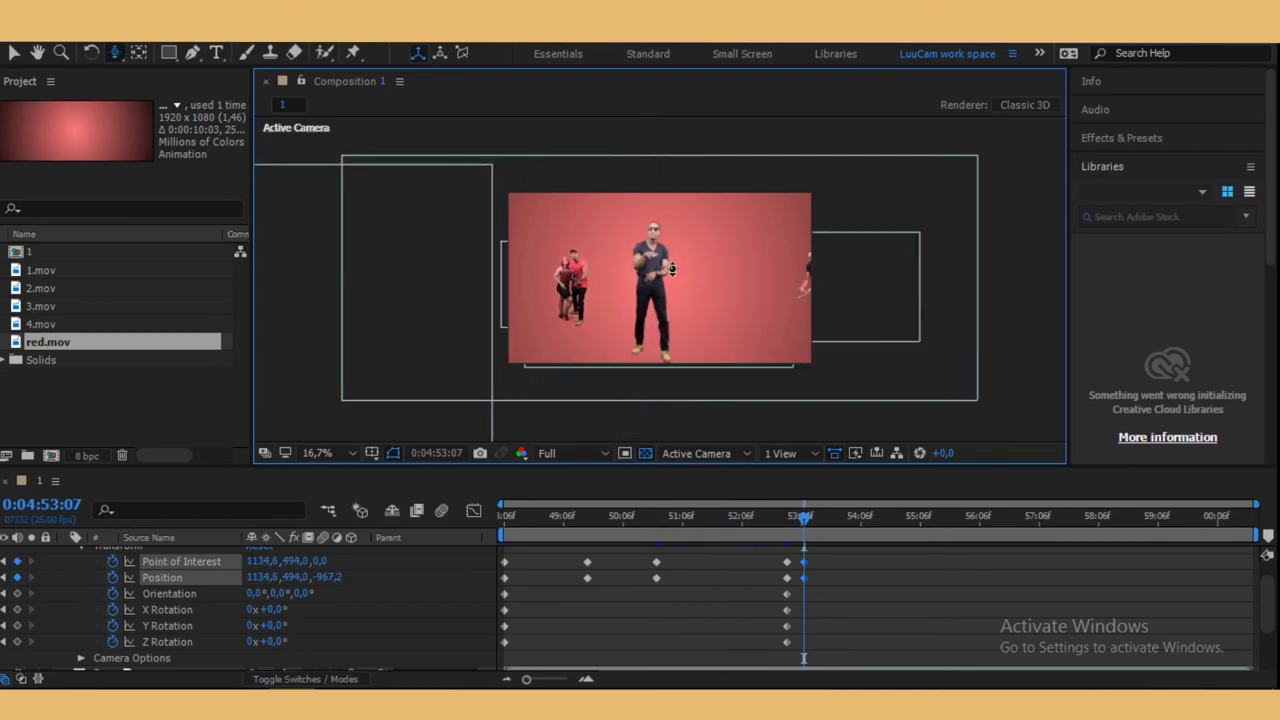
pyautogui.moveTo(672, 268); pyautogui.dragTo(673, 283)
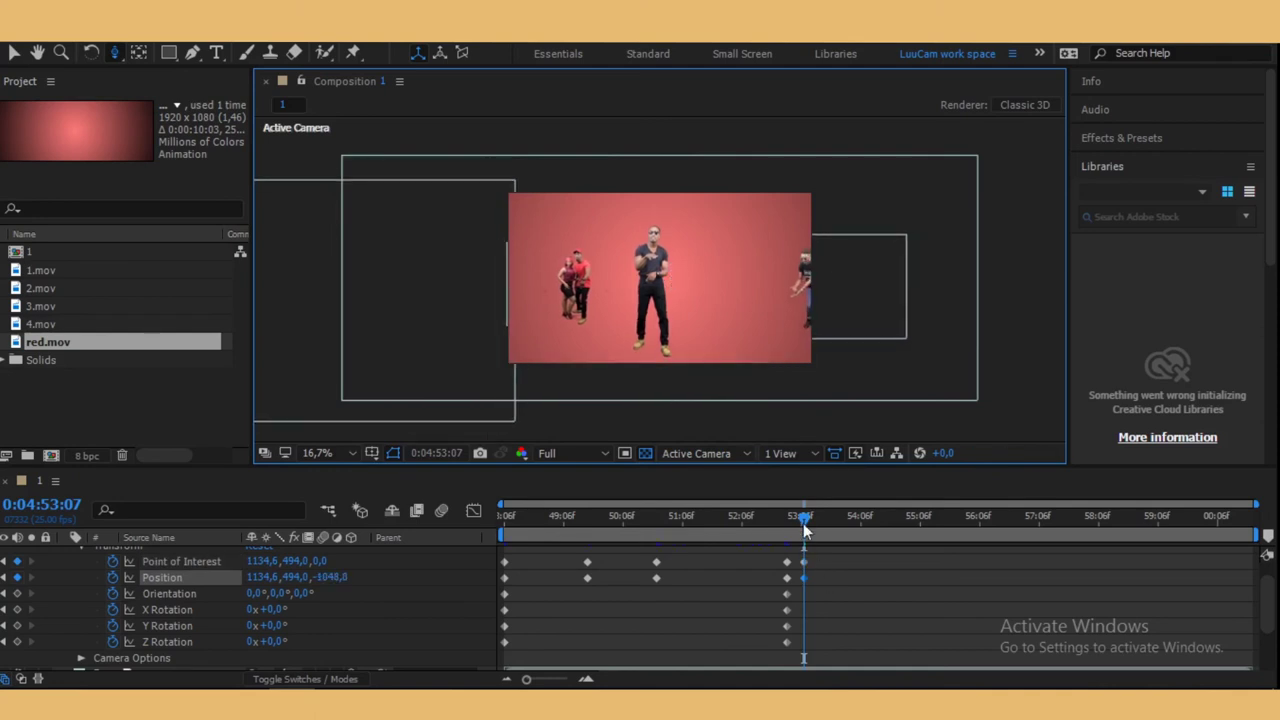
pyautogui.moveTo(806, 518); pyautogui.dragTo(942, 536)
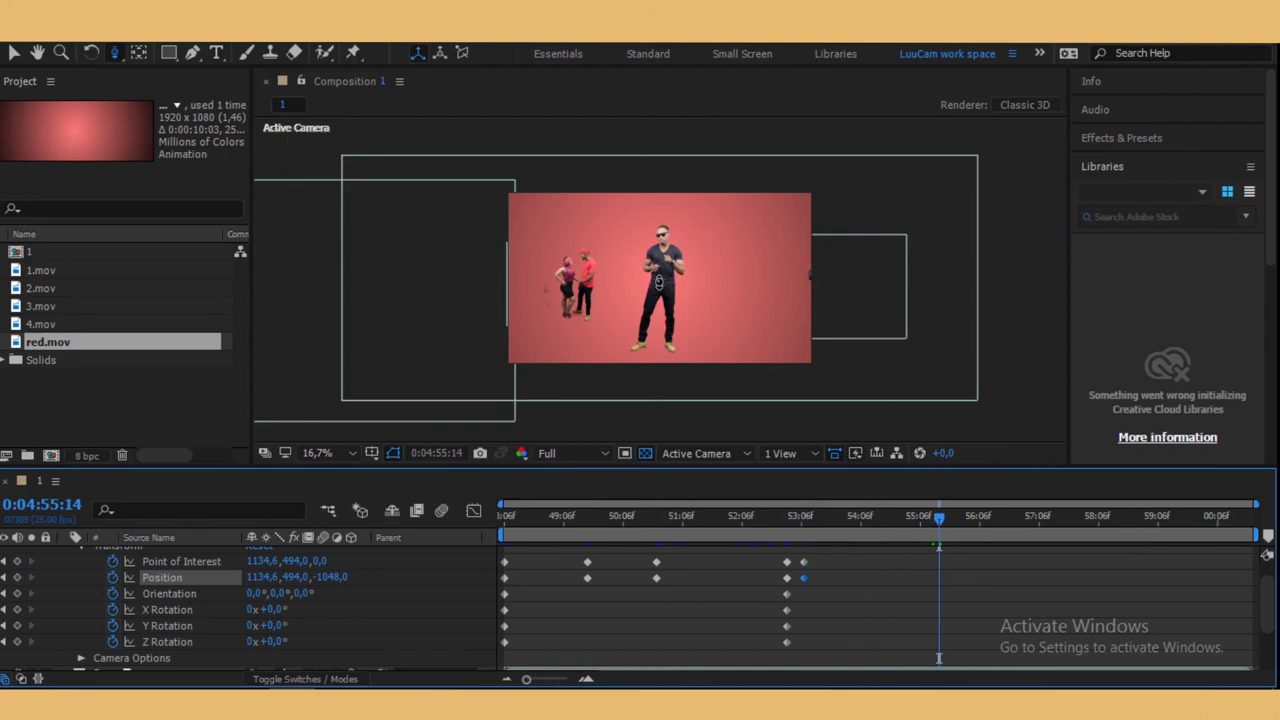
# - Push in on the dark-shirt dancer, then at 0:04:56:00 pan right to the jeans dancer
pyautogui.moveTo(662, 278); pyautogui.dragTo(664, 240)
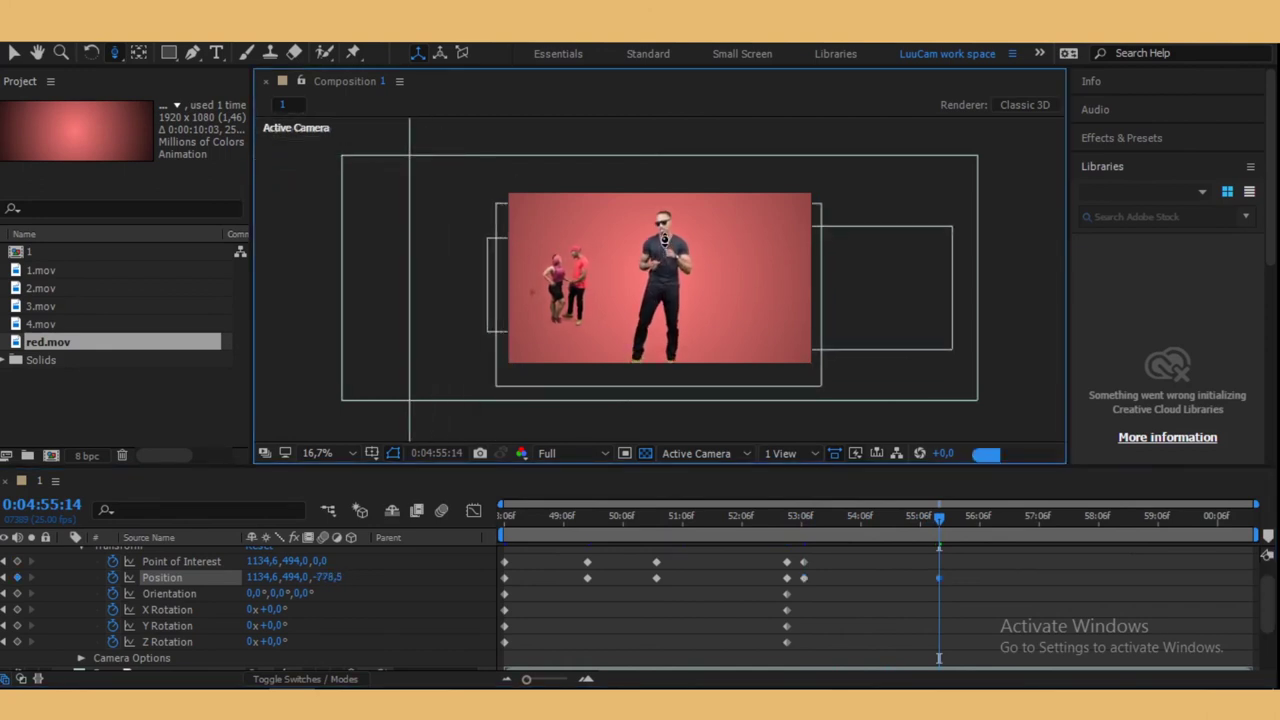
pyautogui.click(960, 518)
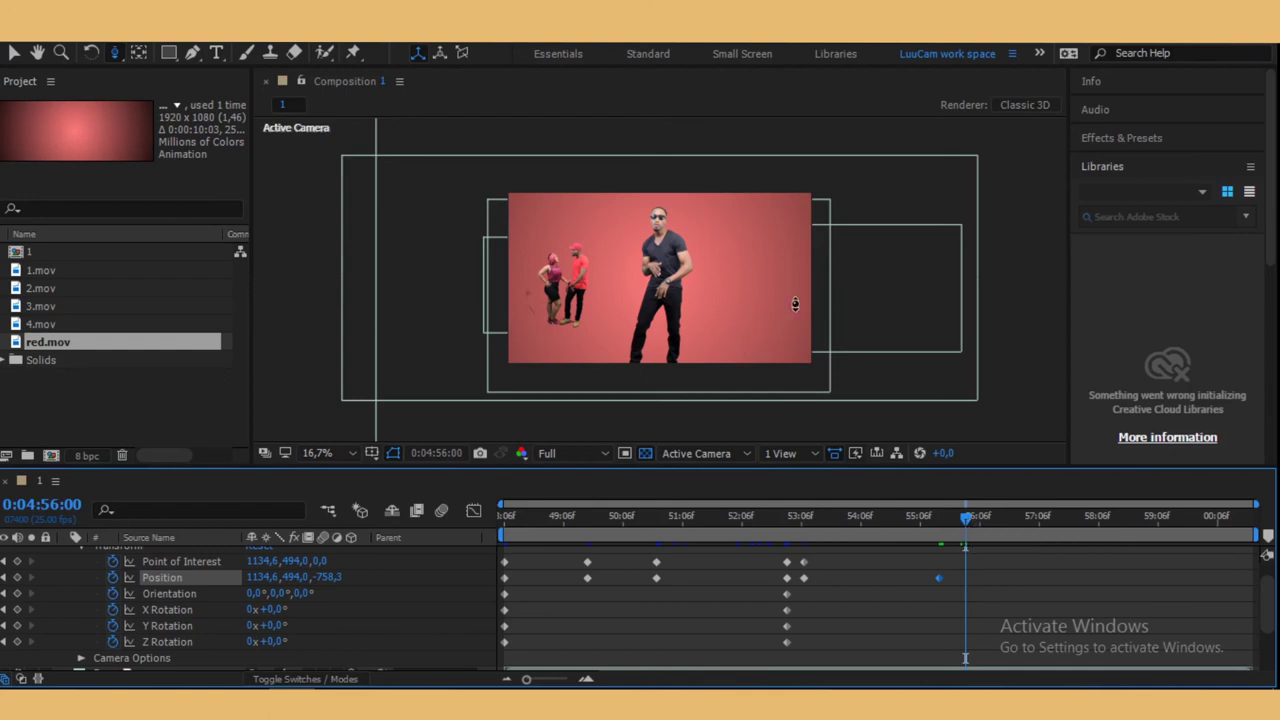
pyautogui.press('c')
pyautogui.press('c')
pyautogui.press('c')
pyautogui.press('c')
pyautogui.moveTo(764, 277); pyautogui.dragTo(530, 277)
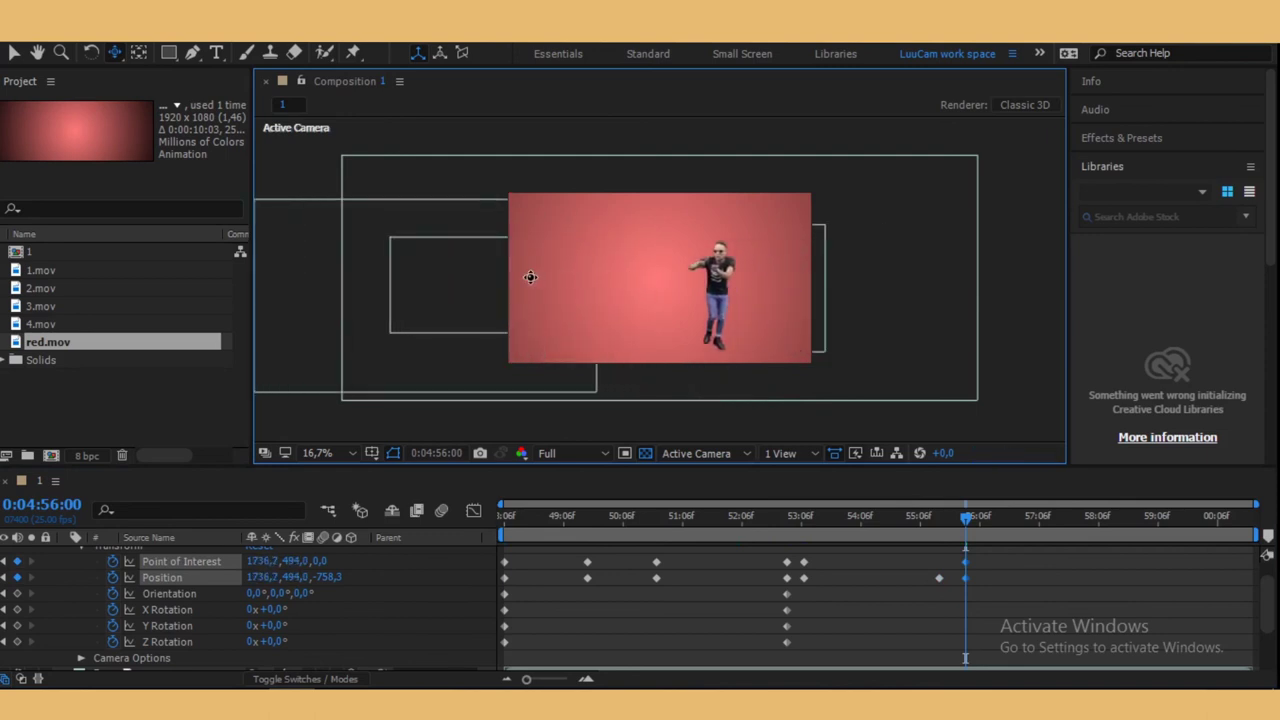
# - At 0:04:58:19, push in and centre the dancer in jeans, then scrub to review the move
pyautogui.click(967, 525)
pyautogui.moveTo(1001, 518); pyautogui.dragTo(1130, 526)
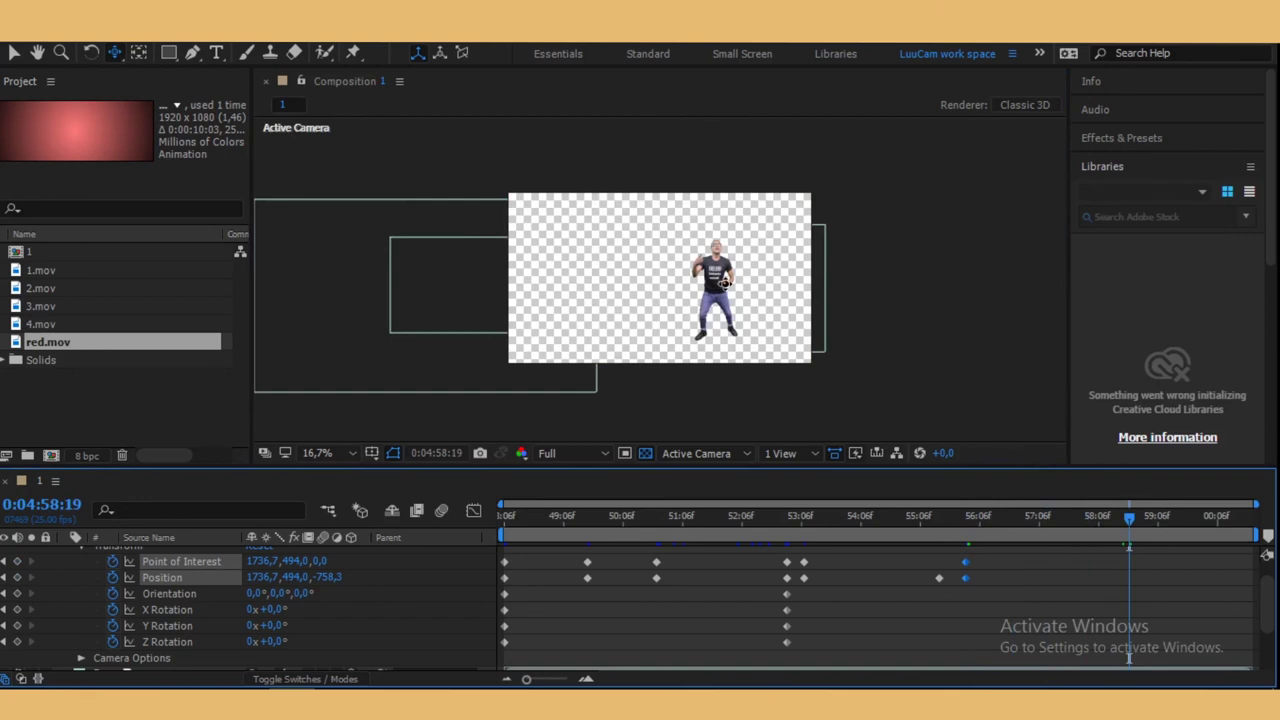
pyautogui.moveTo(722, 283); pyautogui.dragTo(721, 222)
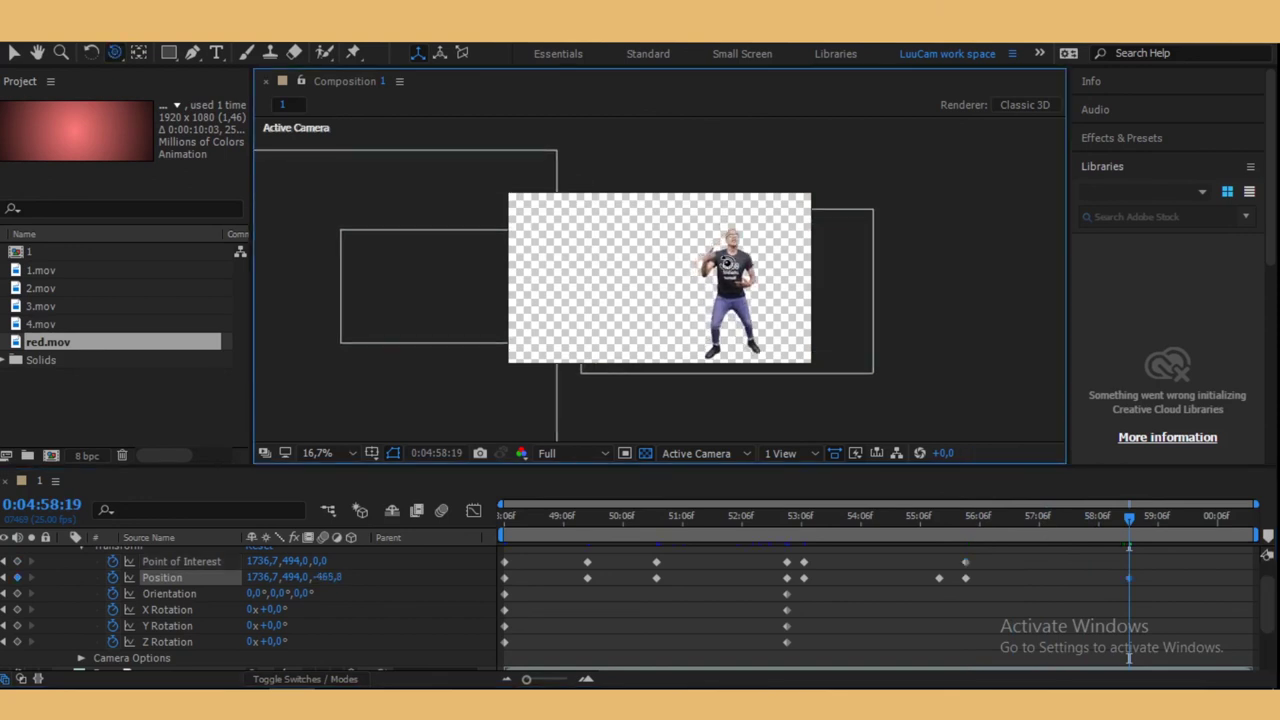
pyautogui.moveTo(727, 274); pyautogui.dragTo(642, 268)
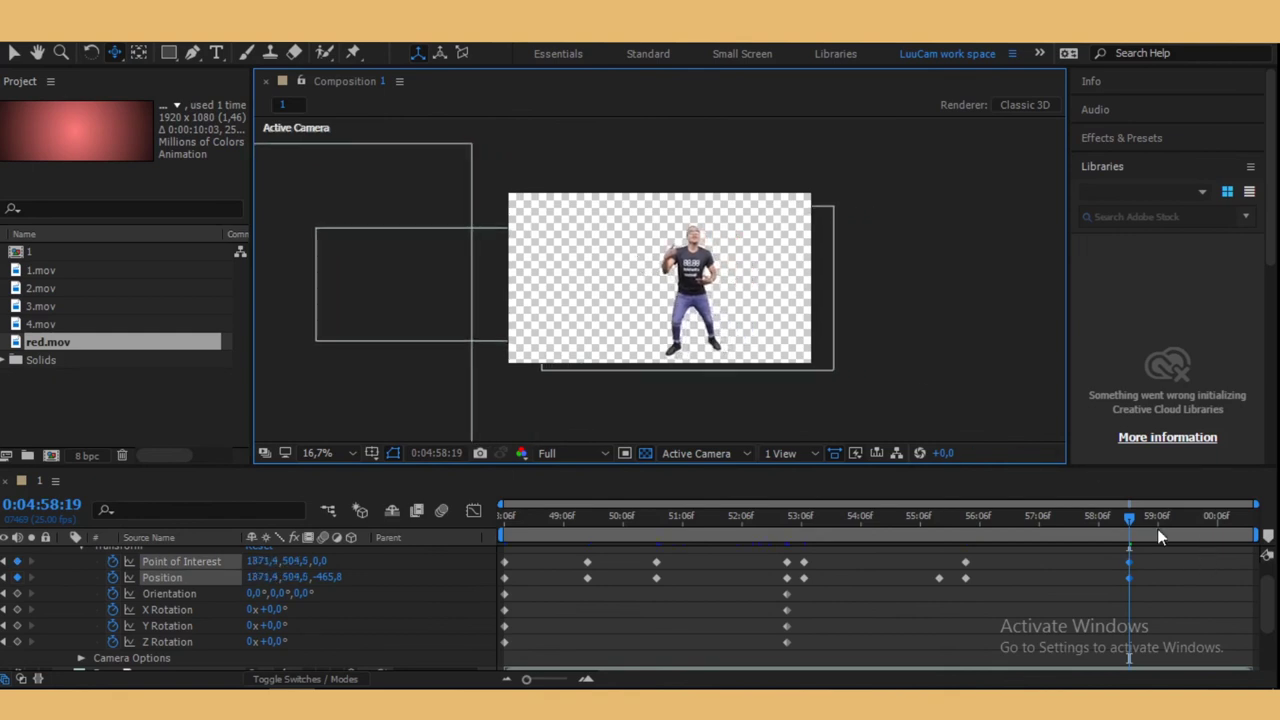
pyautogui.moveTo(1129, 517); pyautogui.dragTo(1235, 530)
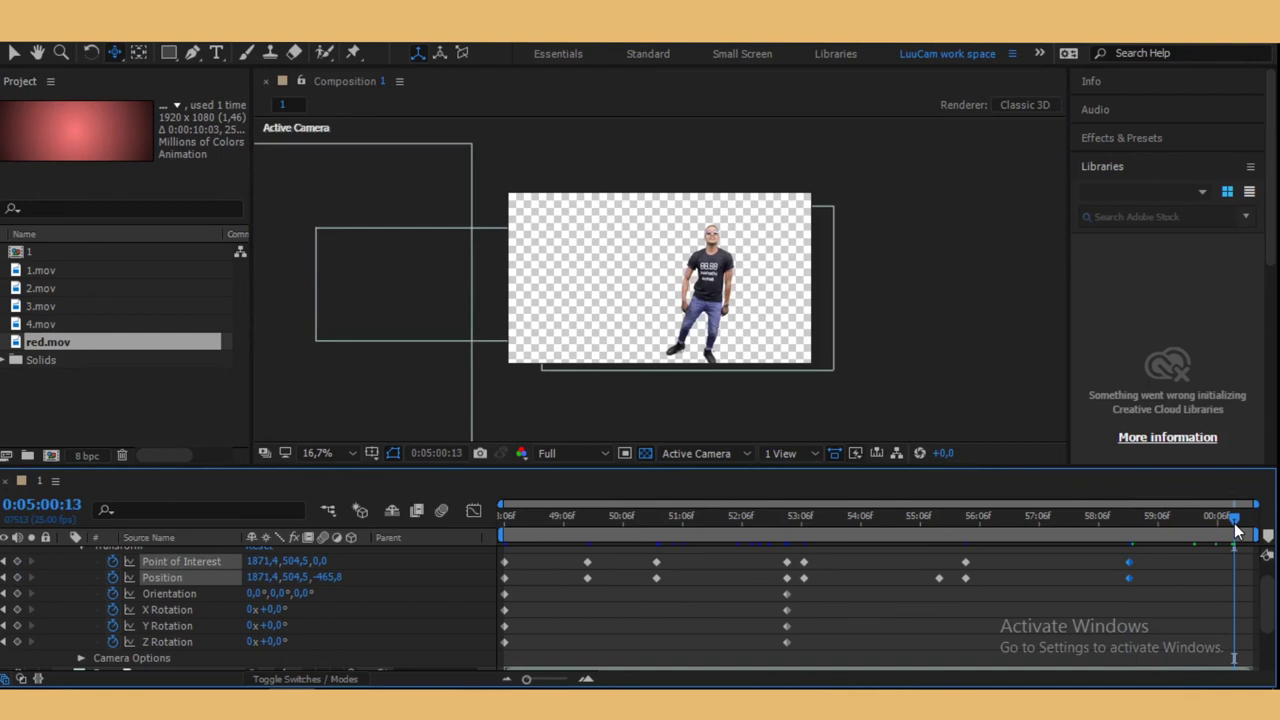
pyautogui.moveTo(1235, 530)
pyautogui.mouseDown()
pyautogui.moveTo(803, 550)
pyautogui.moveTo(1157, 547)
pyautogui.moveTo(554, 649)
pyautogui.moveTo(556, 592)
pyautogui.mouseUp()
# - Apply Keyframe Assistant > Easy Ease to the selected Camera 1 keyframes and collapse the layer
pyautogui.scroll(3, 904, 582)
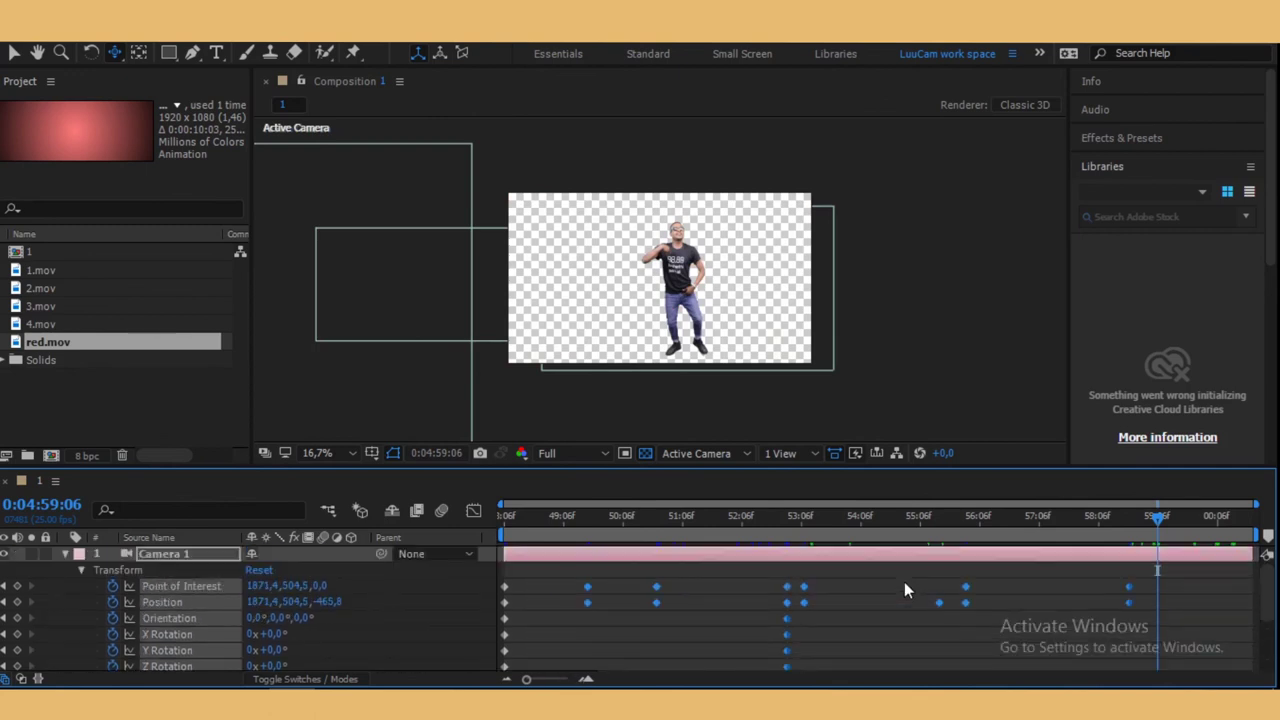
pyautogui.rightClick(788, 585)
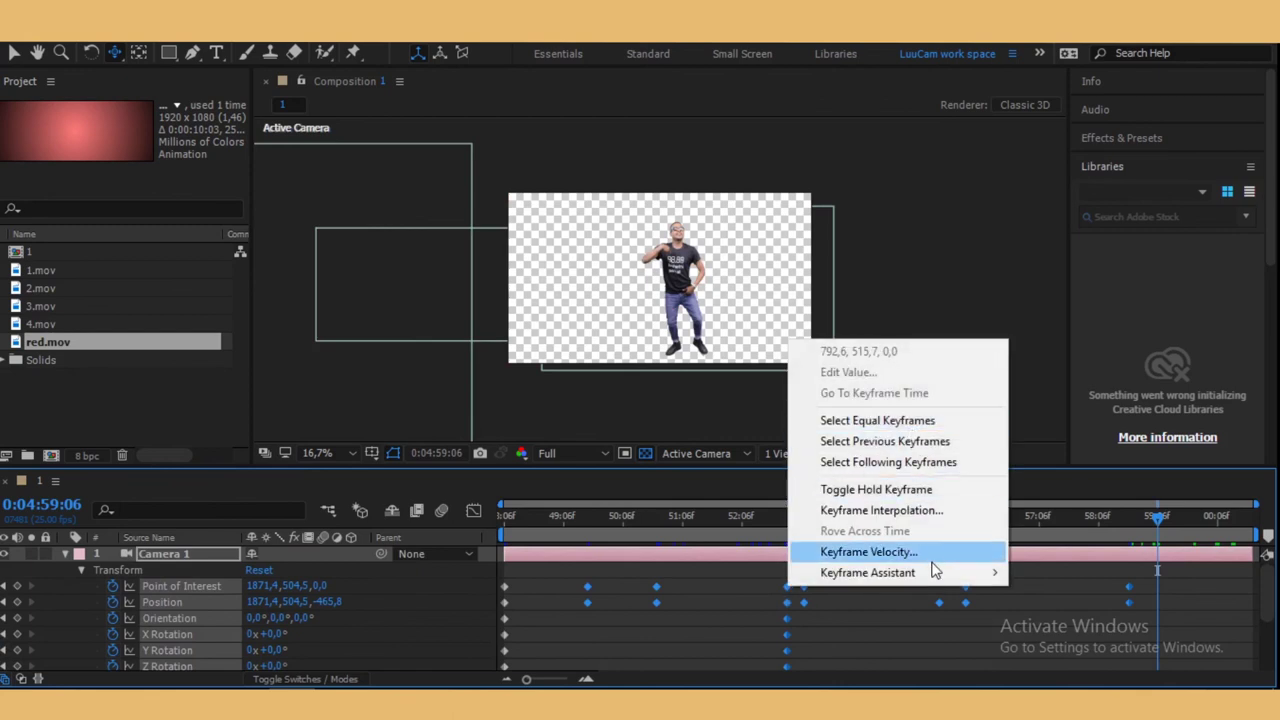
pyautogui.moveTo(920, 578)
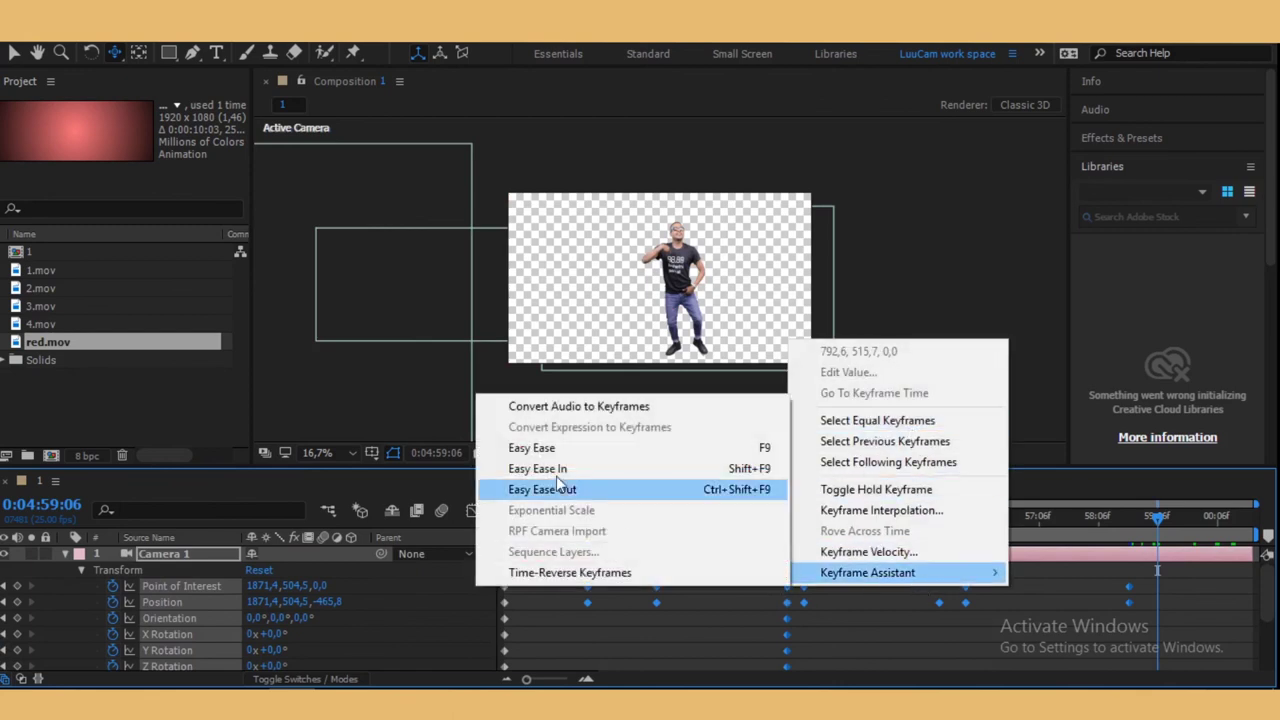
pyautogui.click(537, 450)
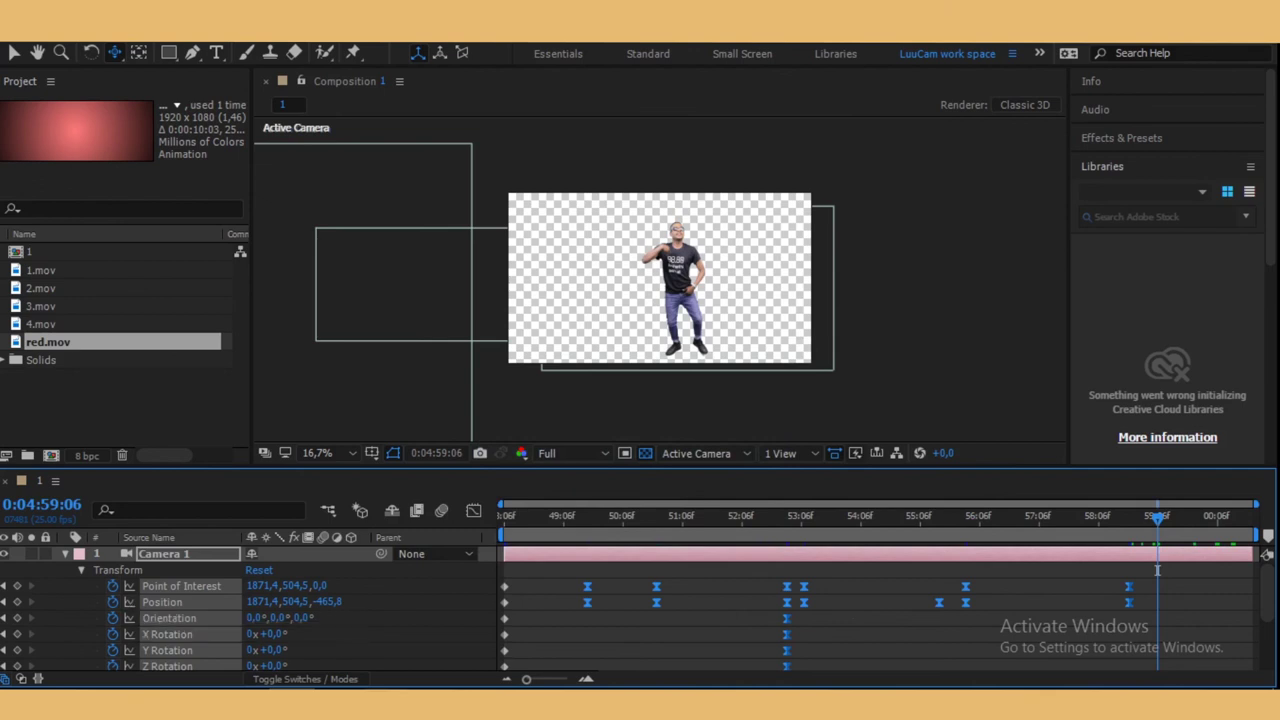
pyautogui.click(65, 554)
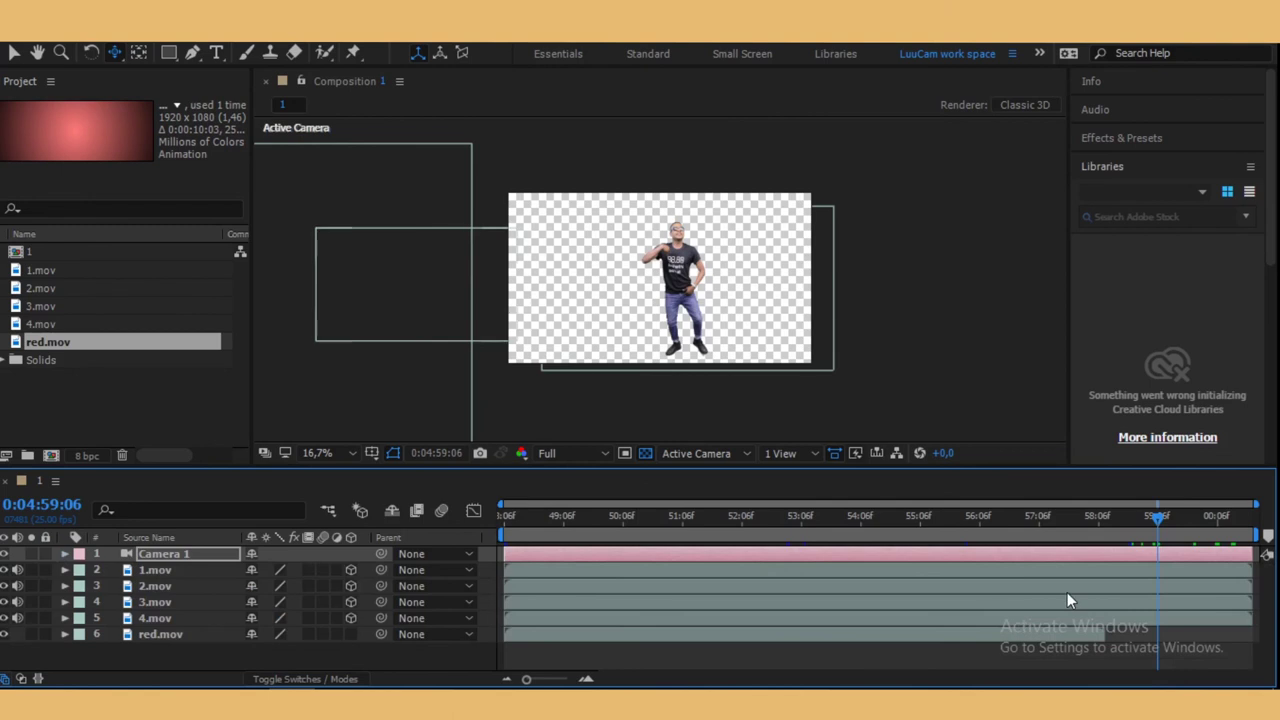
# - Duplicate red.mov and shift and trim the copy to cover the timeline's end
pyautogui.click(828, 635)
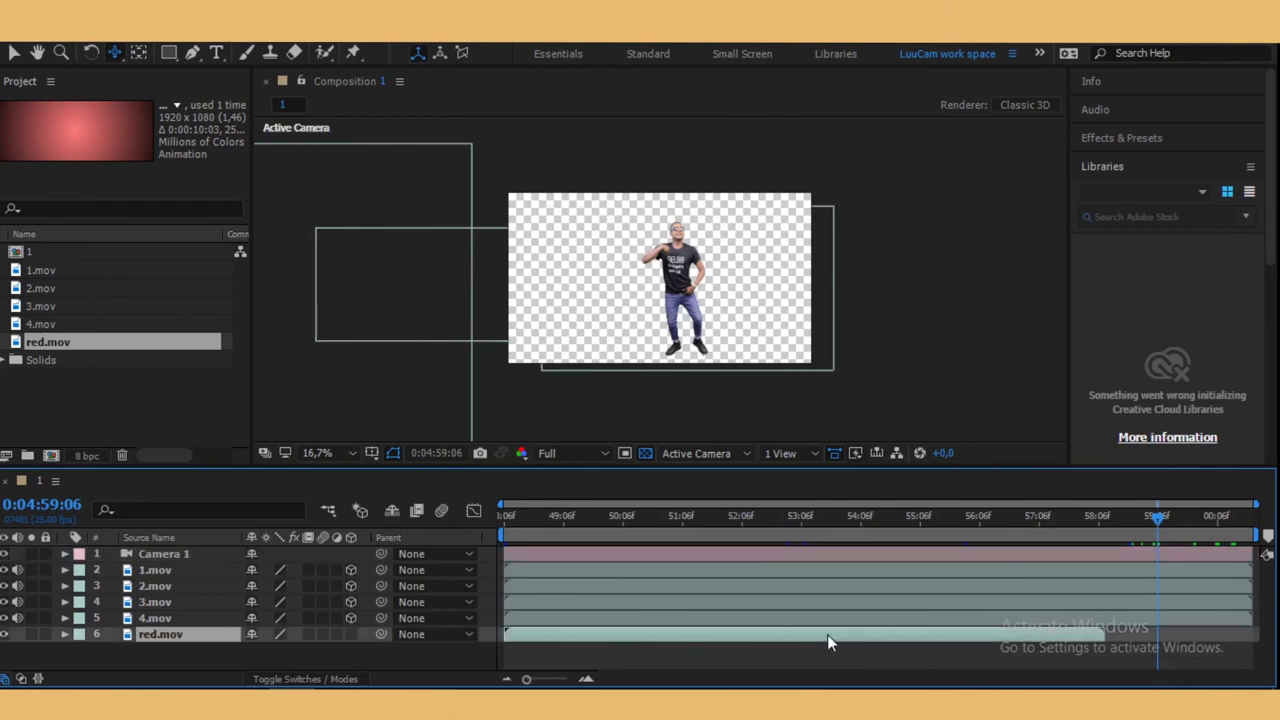
pyautogui.hotkey('ctrl', 'd')
pyautogui.moveTo(827, 634); pyautogui.dragTo(980, 635)
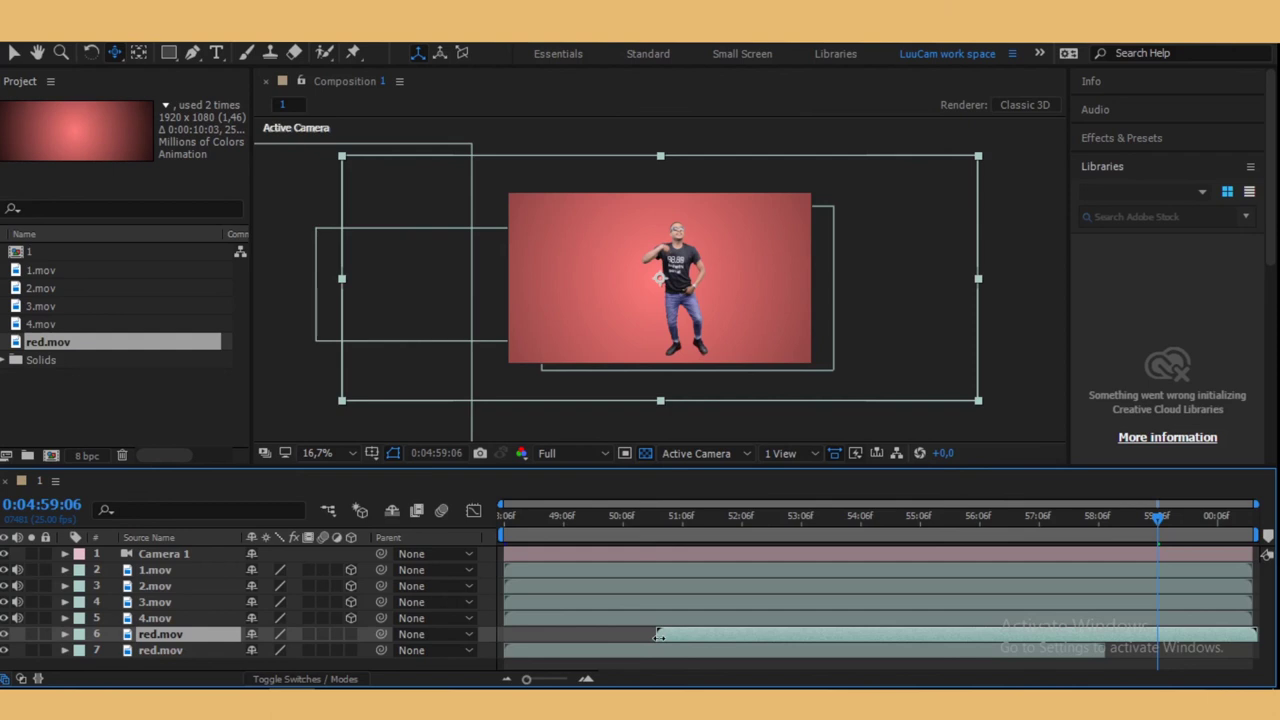
pyautogui.moveTo(658, 636); pyautogui.dragTo(1072, 638)
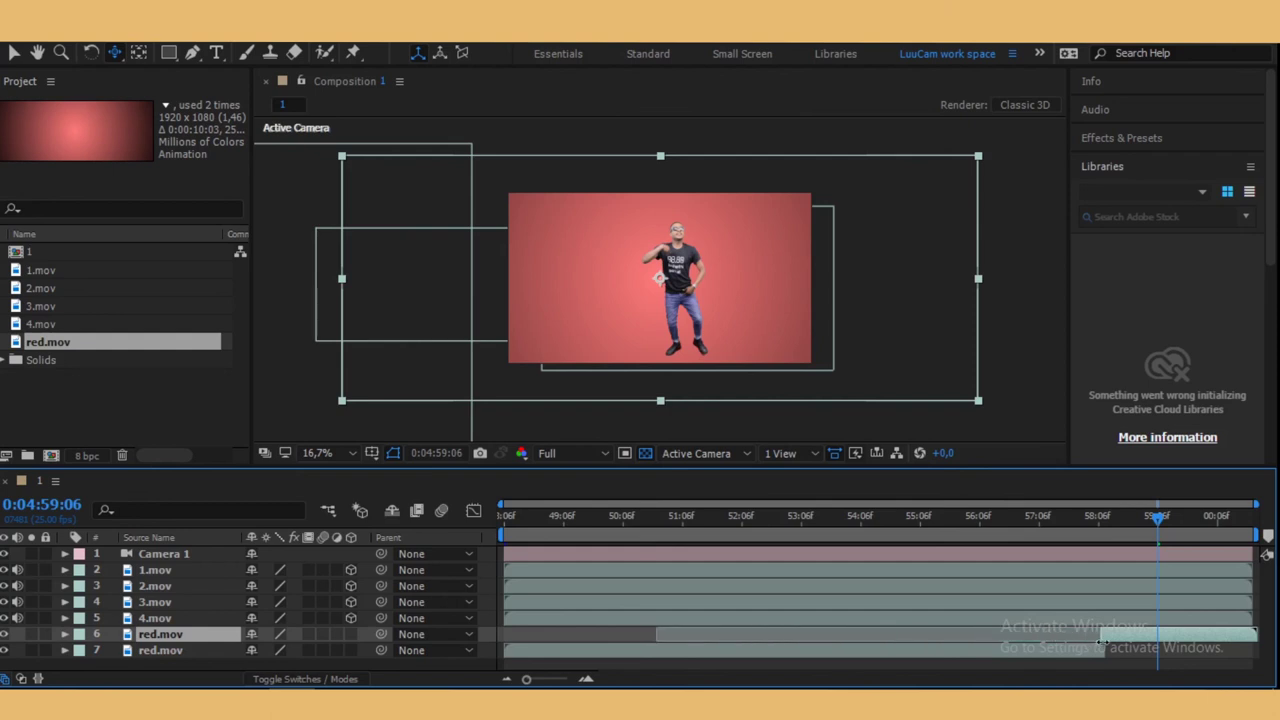
pyautogui.moveTo(655, 637); pyautogui.dragTo(1090, 641)
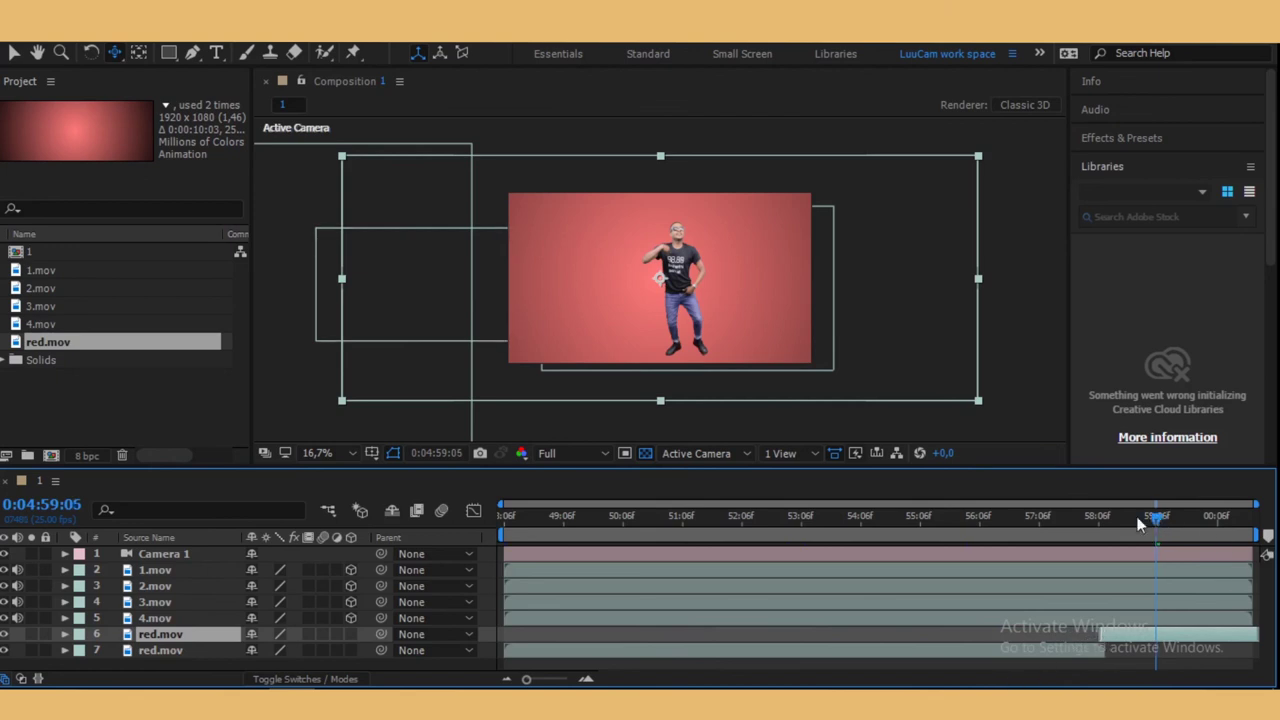
pyautogui.moveTo(1138, 525); pyautogui.dragTo(508, 548)
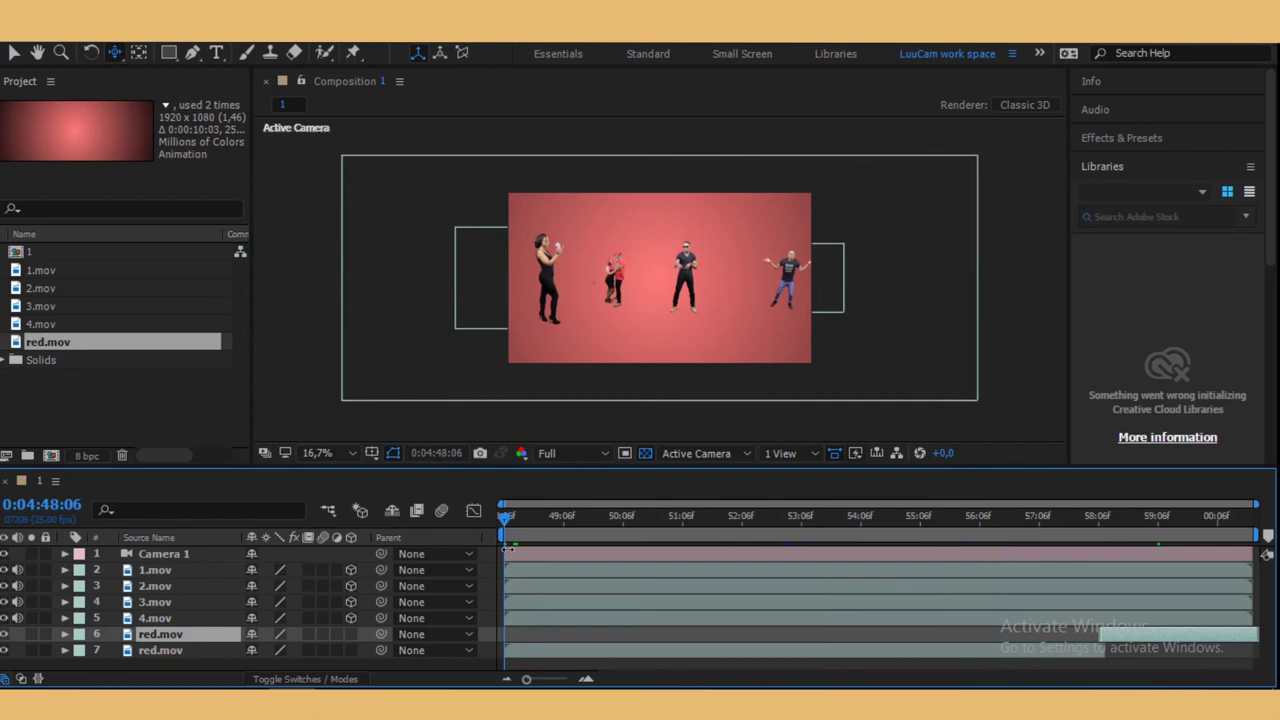